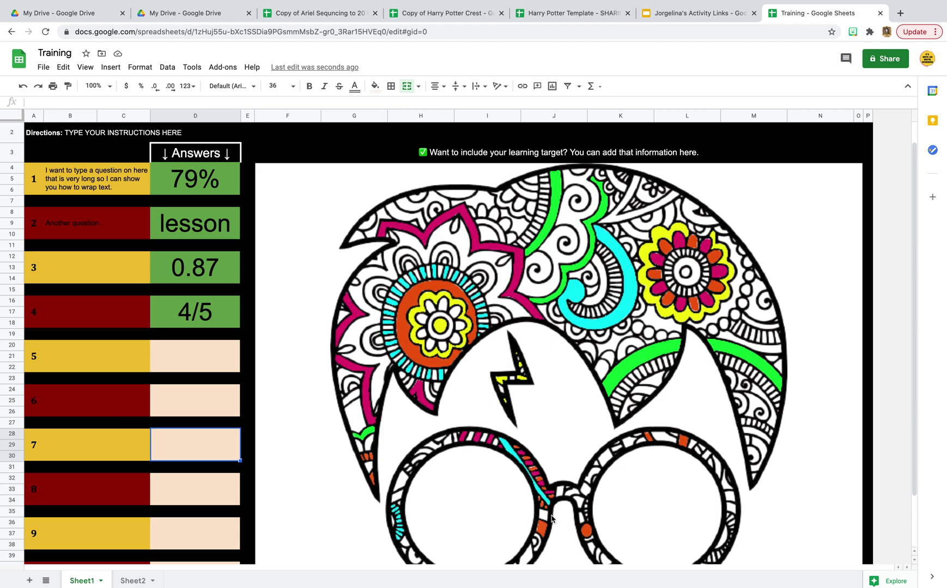
# Step: Enter answers 5, 6, 7 and 8 down column D starting at D21
pyautogui.click(200, 364)
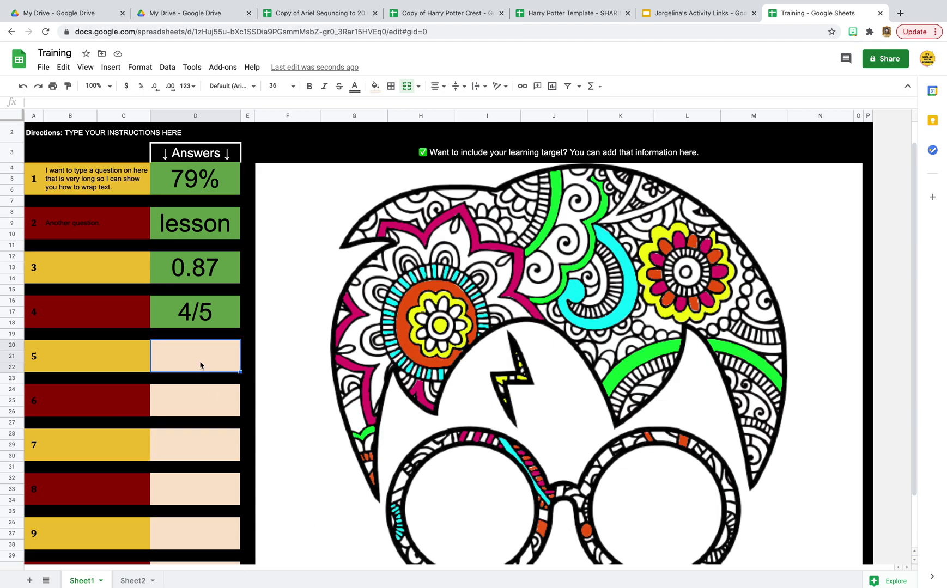
pyautogui.write('5')
pyautogui.press('Return')
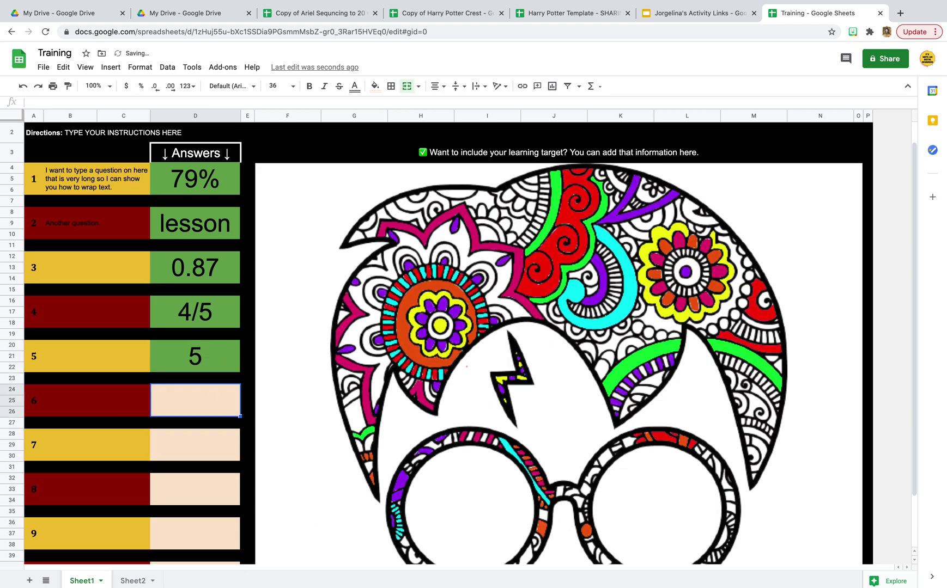
pyautogui.write('6')
pyautogui.press('Return')
pyautogui.write('7')
pyautogui.press('Return')
pyautogui.write('8')
pyautogui.press('Return')
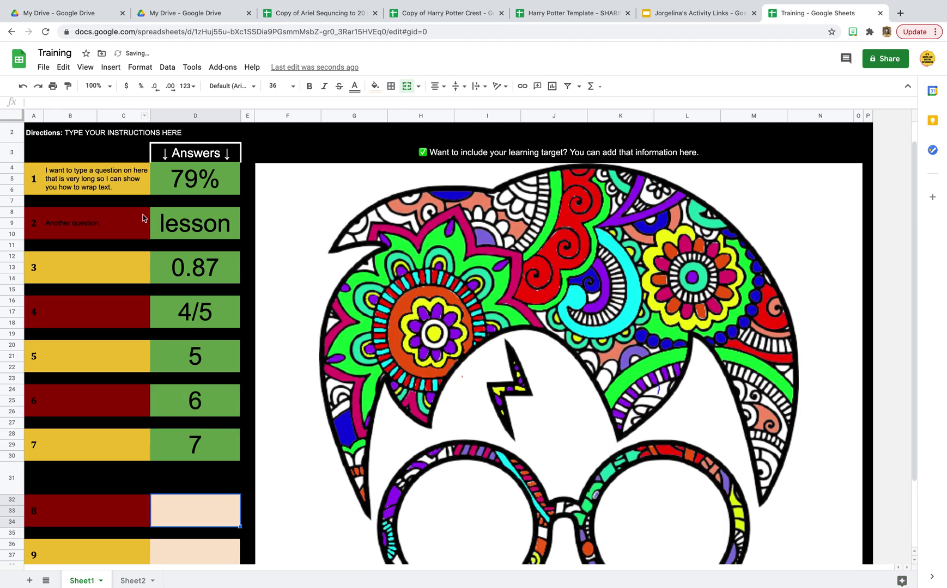
# Step: Undo the misplaced 8, re-enter 8, 9 and 10, then select the picture
pyautogui.click(23, 85)
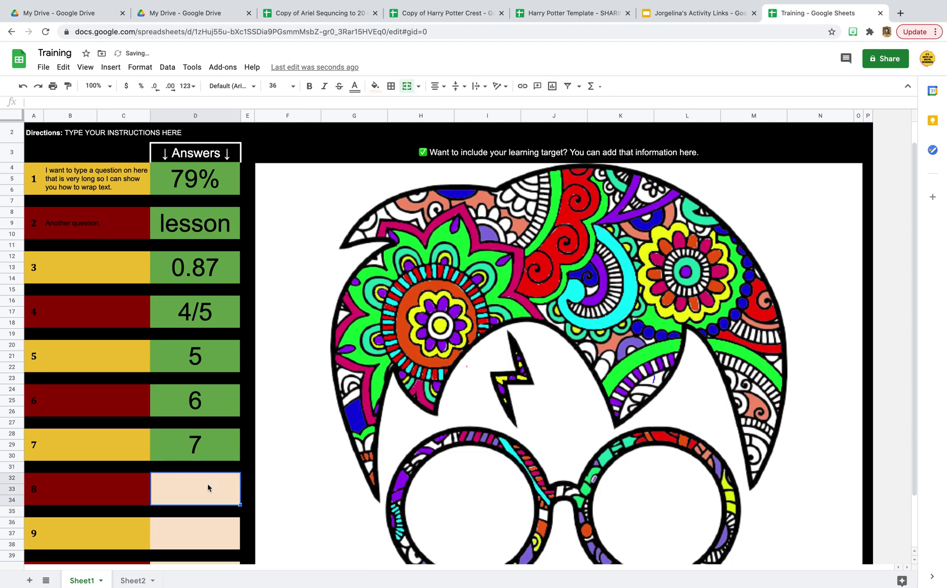
pyautogui.write('8')
pyautogui.press('Return')
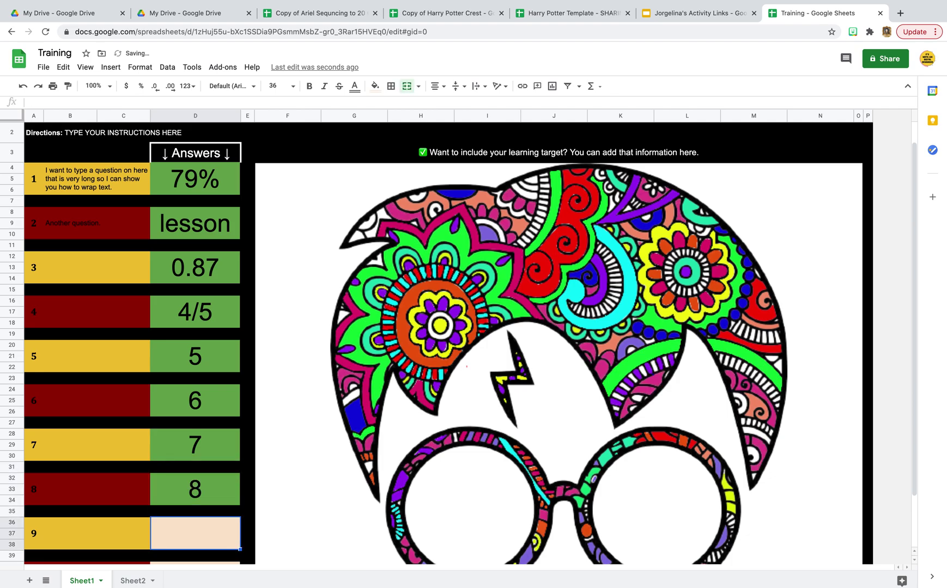
pyautogui.write('9')
pyautogui.press('Return')
pyautogui.write('10')
pyautogui.click(413, 465)
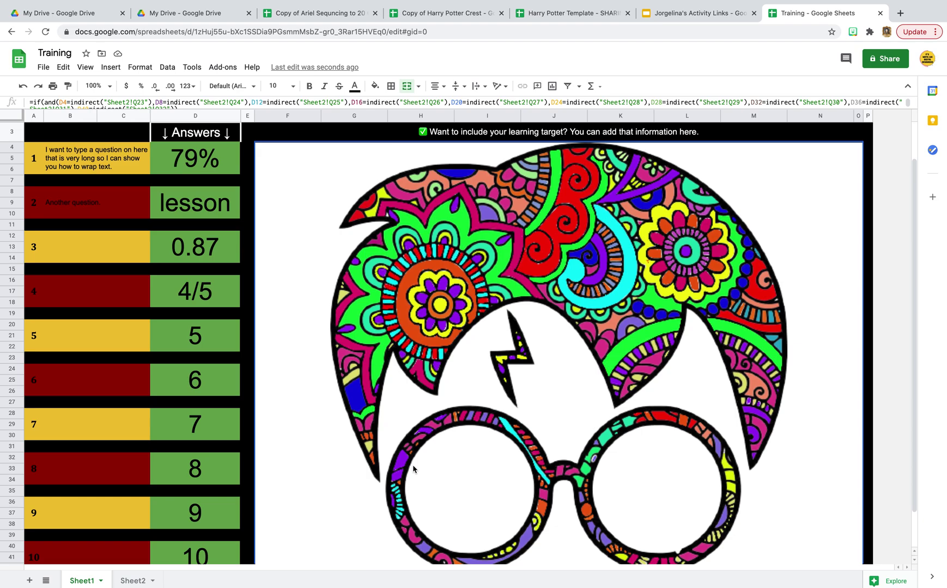
pyautogui.click(132, 581)
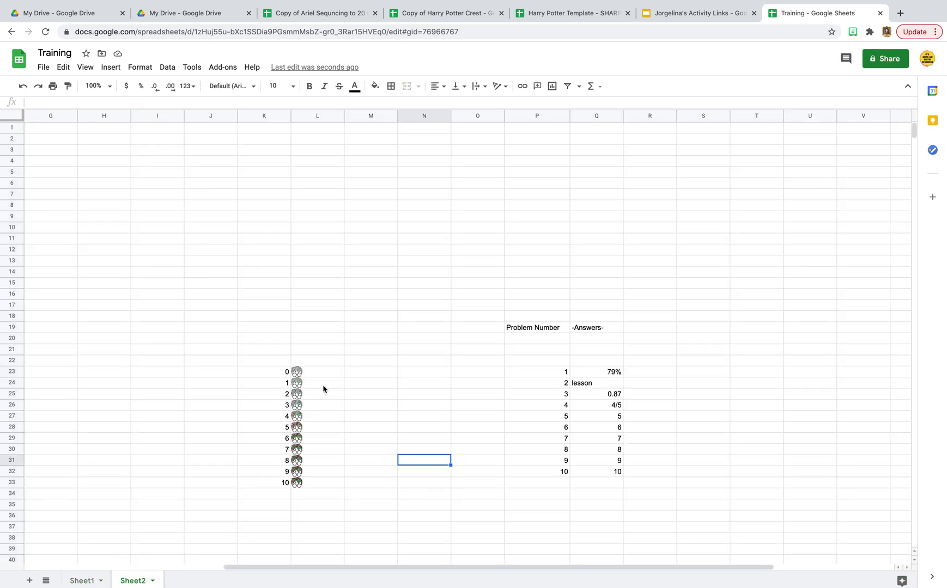
# Step: Select the K23:L33 numbers and pictures and inspect stage 0 in K23 and L23
pyautogui.moveTo(318, 353); pyautogui.dragTo(325, 509)
pyautogui.click(382, 492)
pyautogui.click(270, 375)
pyautogui.moveTo(270, 375); pyautogui.dragTo(325, 483)
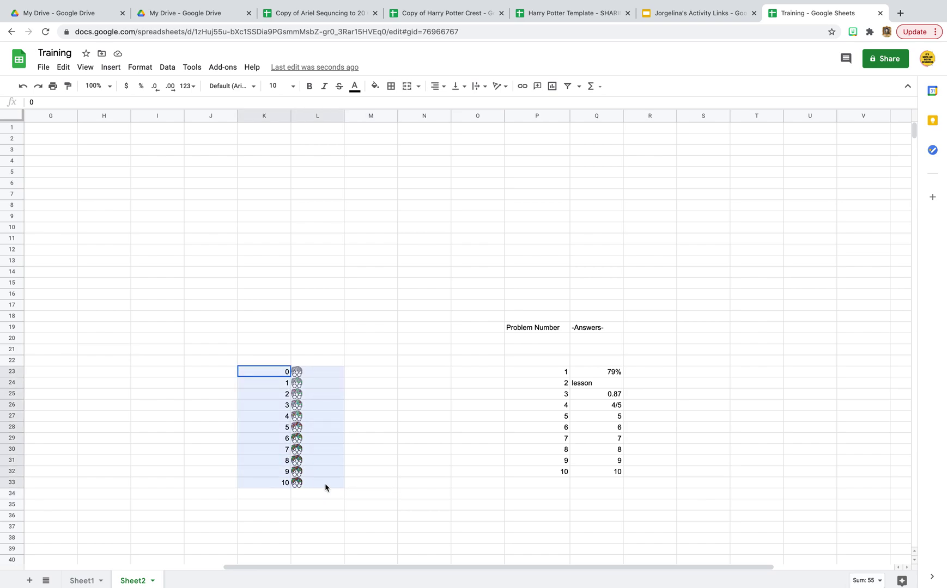
pyautogui.click(352, 398)
pyautogui.click(289, 377)
pyautogui.click(308, 377)
pyautogui.click(283, 376)
pyautogui.click(308, 375)
pyautogui.click(278, 377)
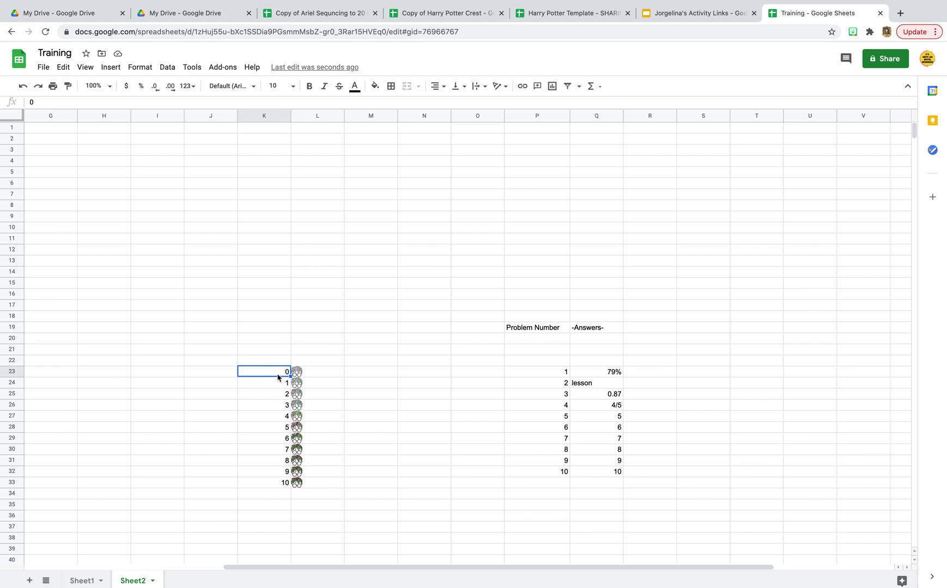
pyautogui.click(308, 376)
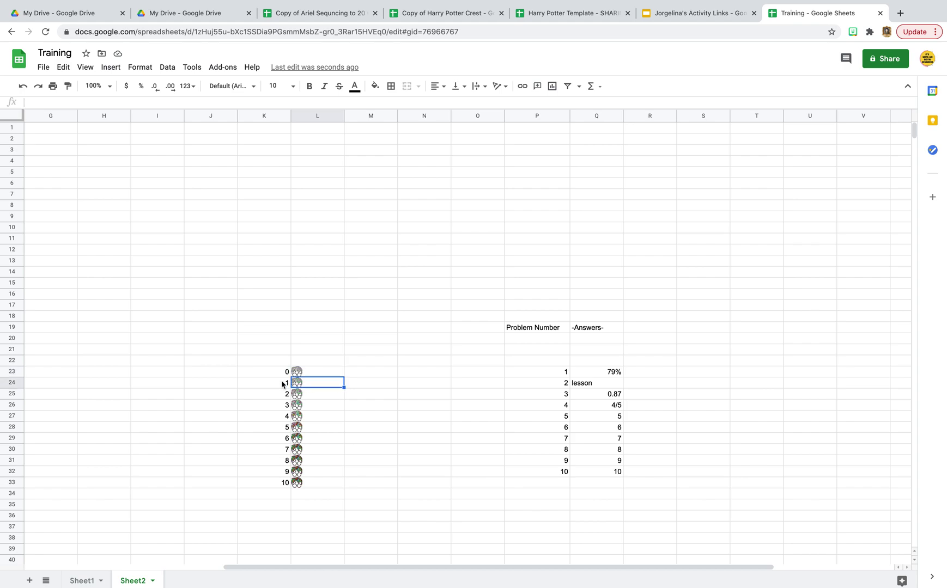
# Step: Inspect the numbers and picture cells for stages 1 through 4 in K24:L27
pyautogui.click(283, 385)
pyautogui.click(284, 393)
pyautogui.click(303, 397)
pyautogui.click(283, 408)
pyautogui.click(306, 406)
pyautogui.click(283, 409)
pyautogui.click(334, 411)
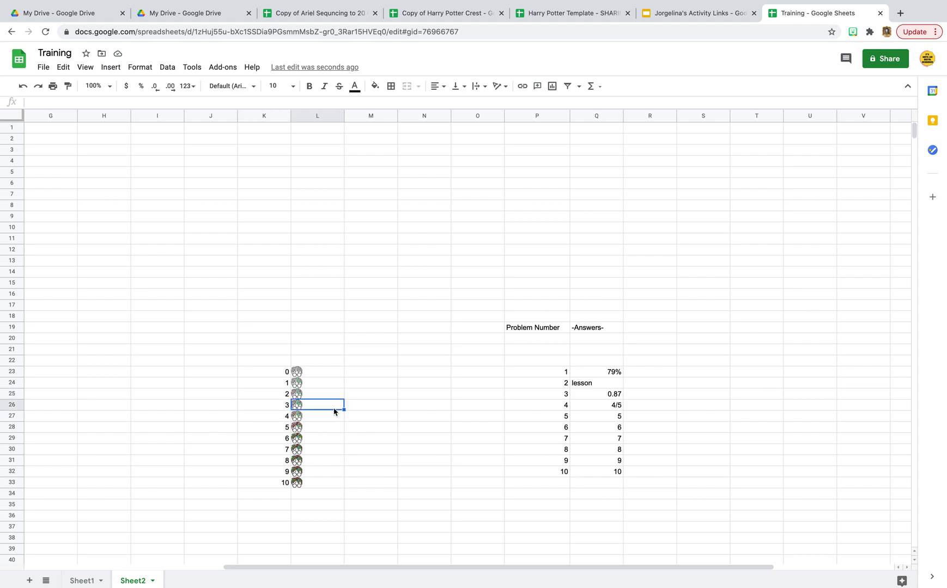
pyautogui.click(287, 417)
pyautogui.click(325, 421)
pyautogui.moveTo(434, 4)
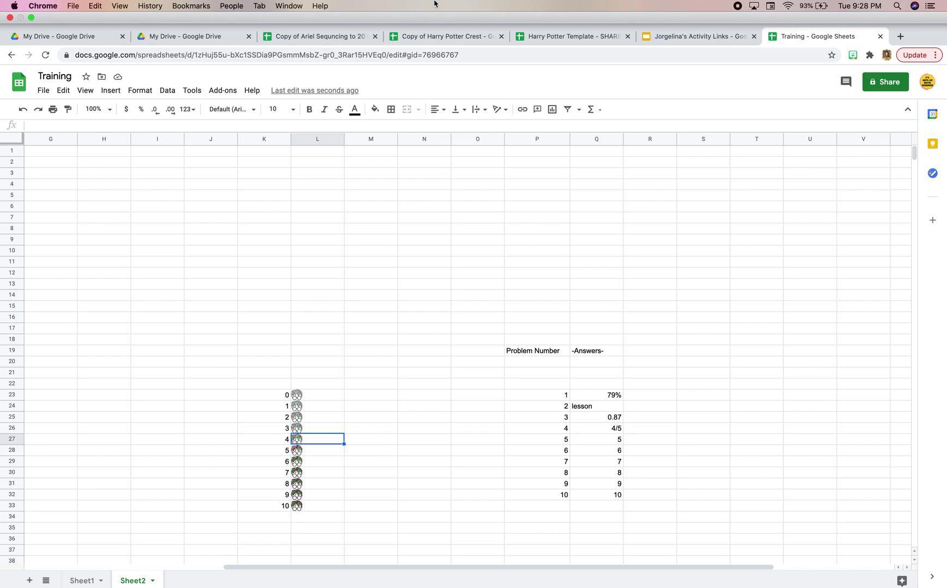
# Step: In Shared with me, open Coloring Sheets SHARED and look inside the Dragon folder
pyautogui.click(199, 41)
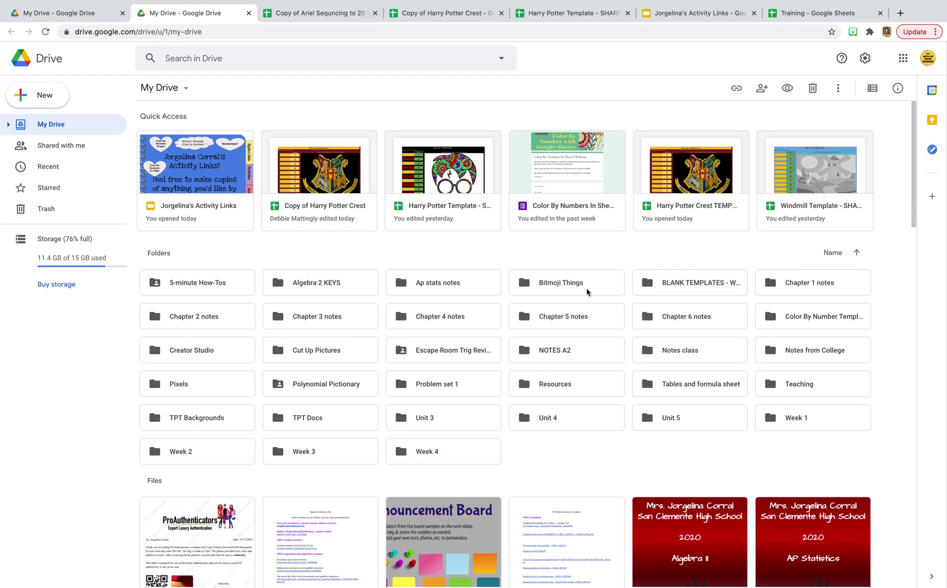
pyautogui.click(57, 168)
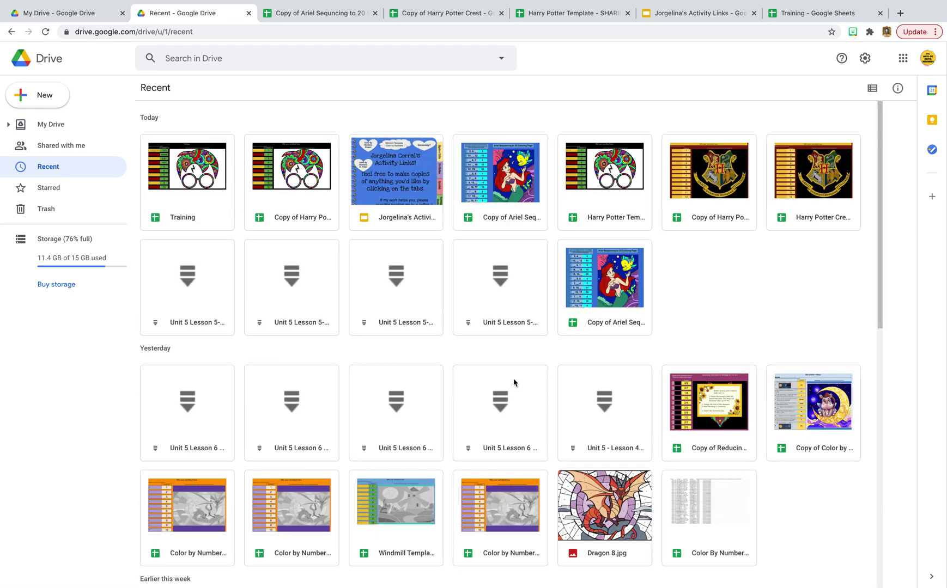
pyautogui.scroll(-1, 514, 383)
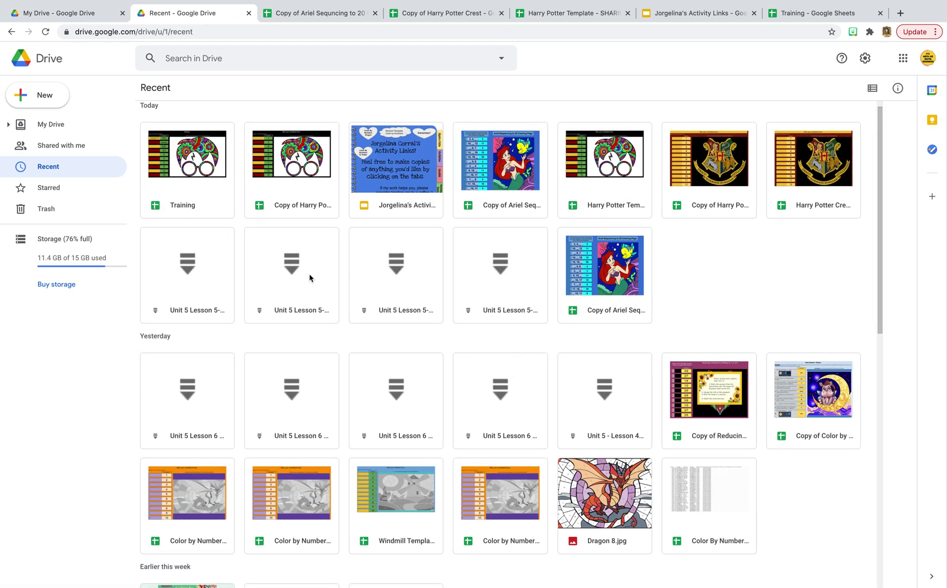
pyautogui.click(74, 146)
pyautogui.scroll(-6, 503, 339)
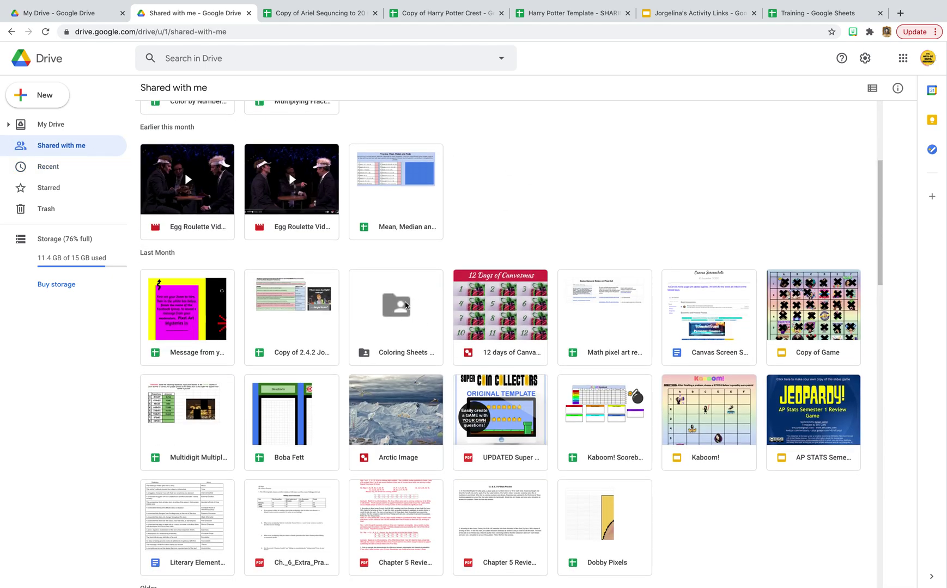
pyautogui.doubleClick(399, 301)
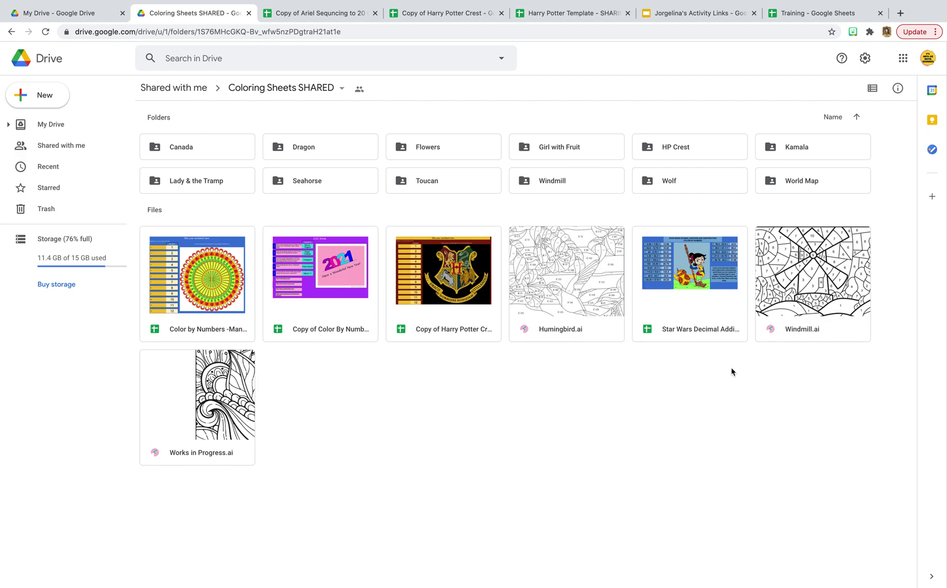
pyautogui.doubleClick(330, 151)
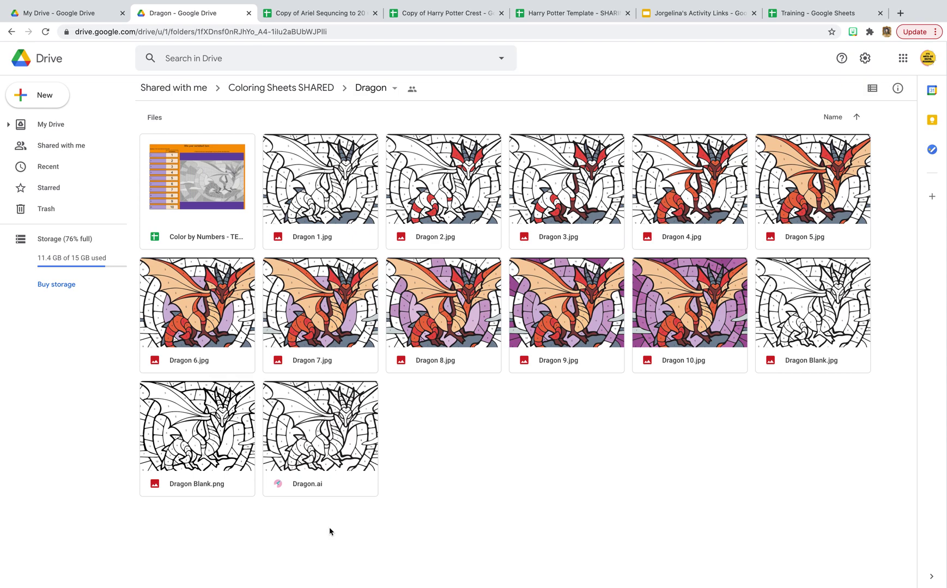
# Step: Return to Coloring Sheets SHARED and download the Dragon folder as a zip
pyautogui.click(313, 91)
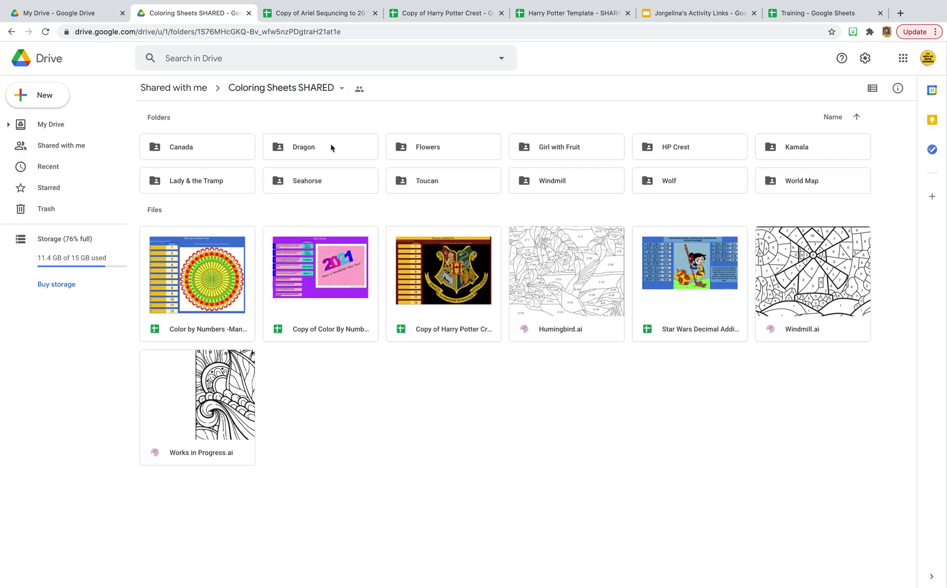
pyautogui.click(330, 147)
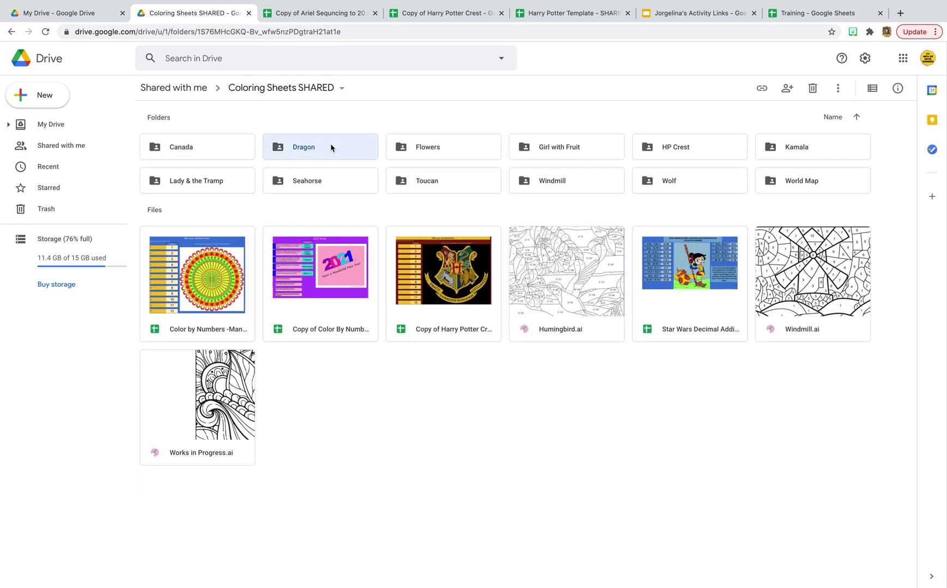
pyautogui.click(838, 90)
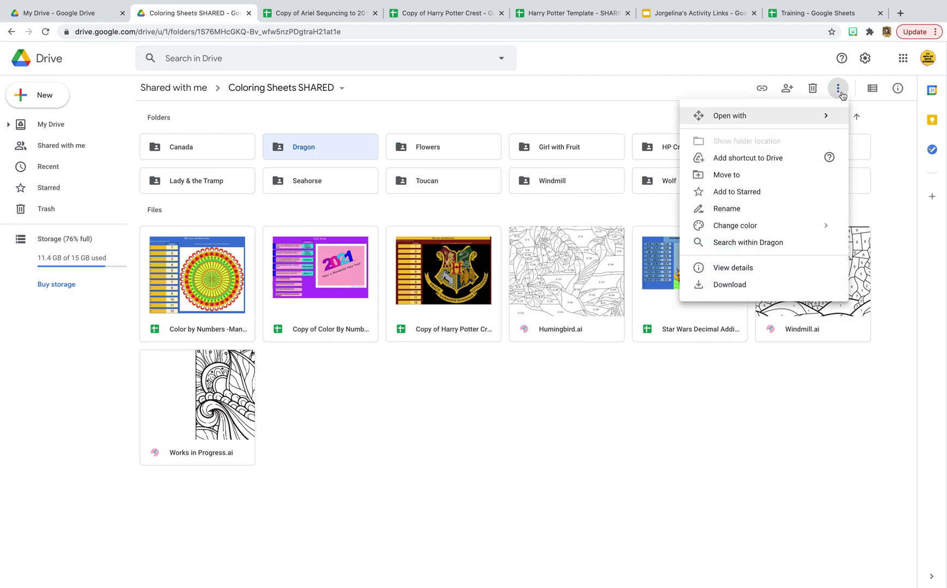
pyautogui.click(754, 285)
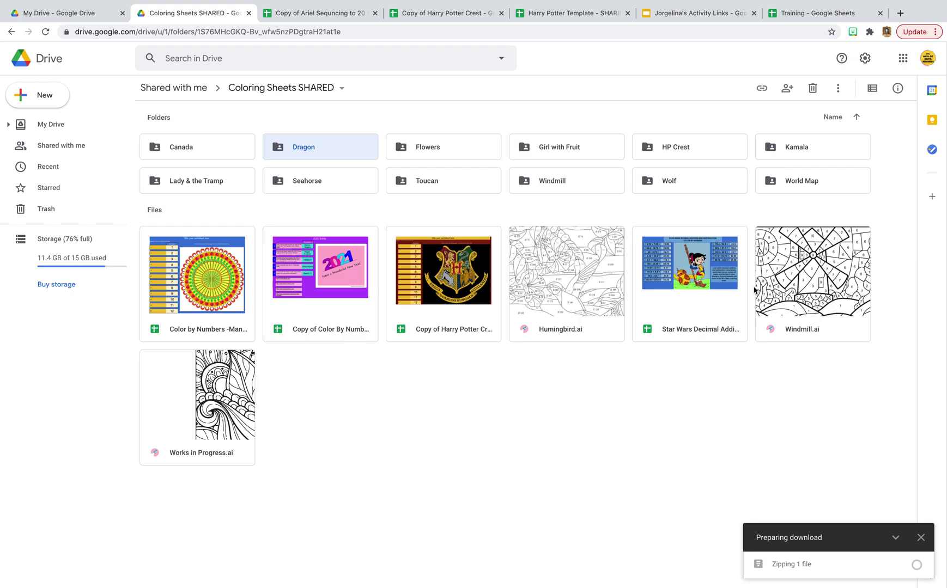
pyautogui.moveTo(136, 3)
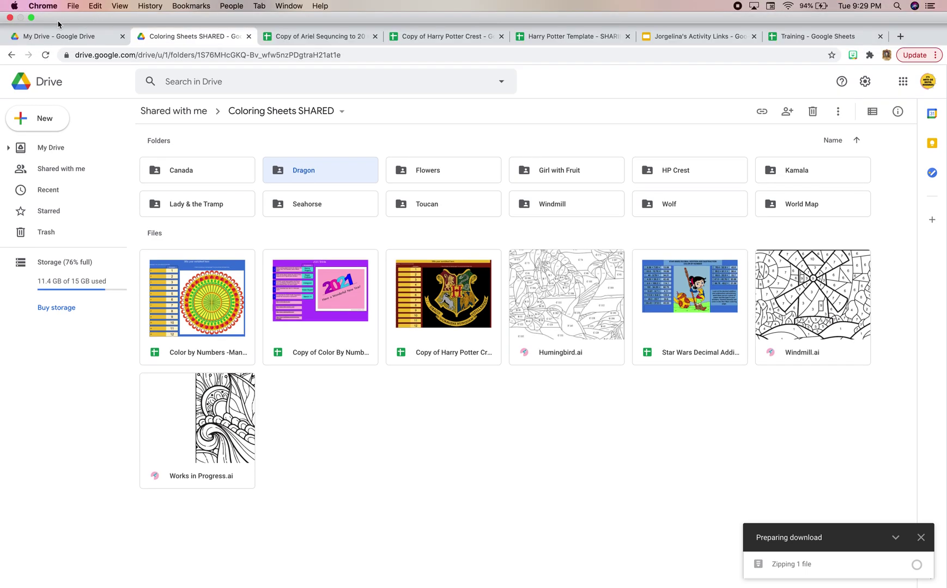
pyautogui.click(31, 17)
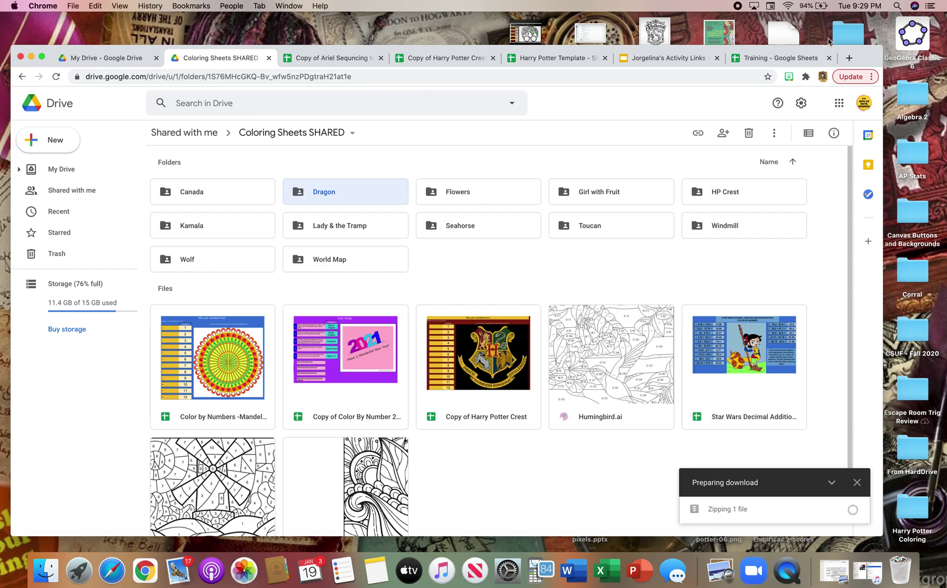
# Step: Drag the drive-download folder from the Trash to the desktop and close the Trash window
pyautogui.moveTo(865, 59); pyautogui.dragTo(659, 74)
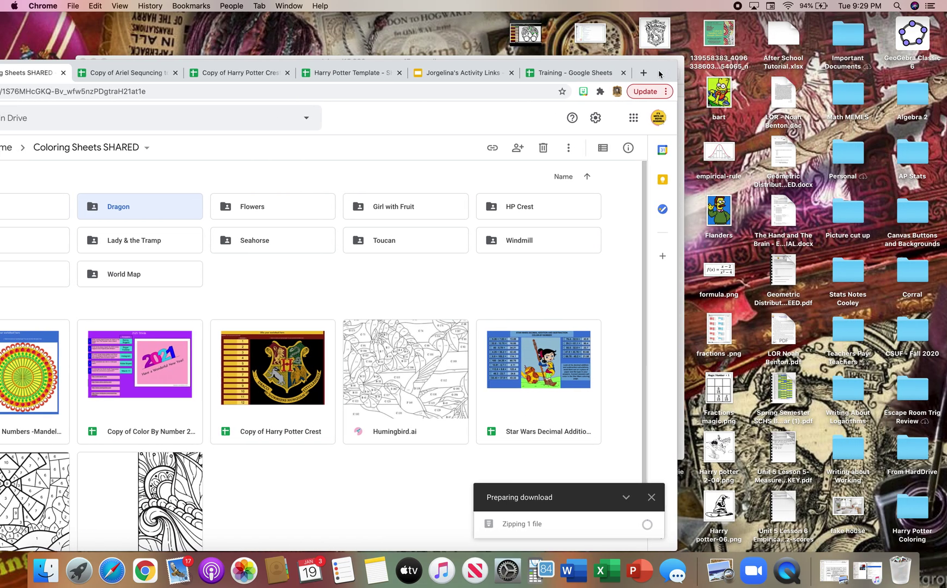
pyautogui.click(900, 571)
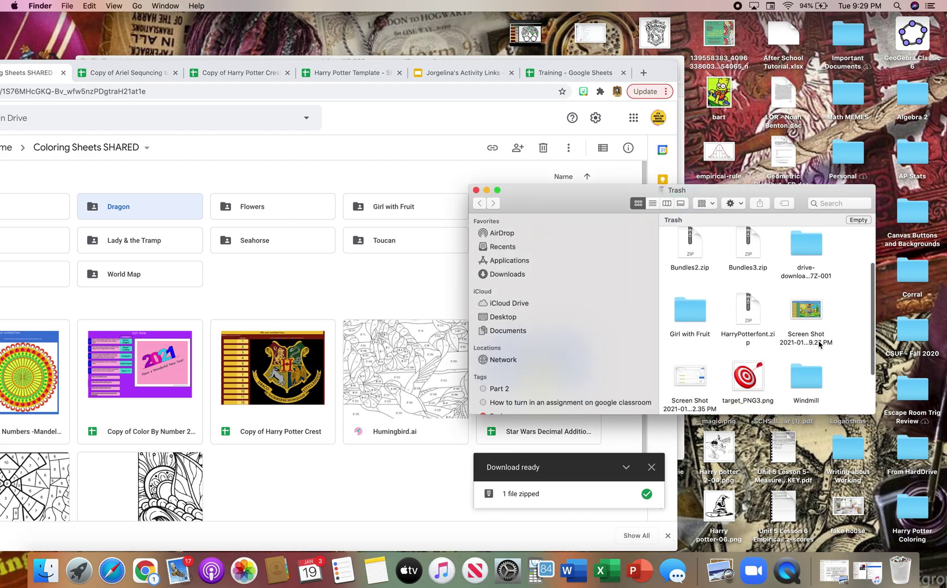
pyautogui.scroll(3, 819, 344)
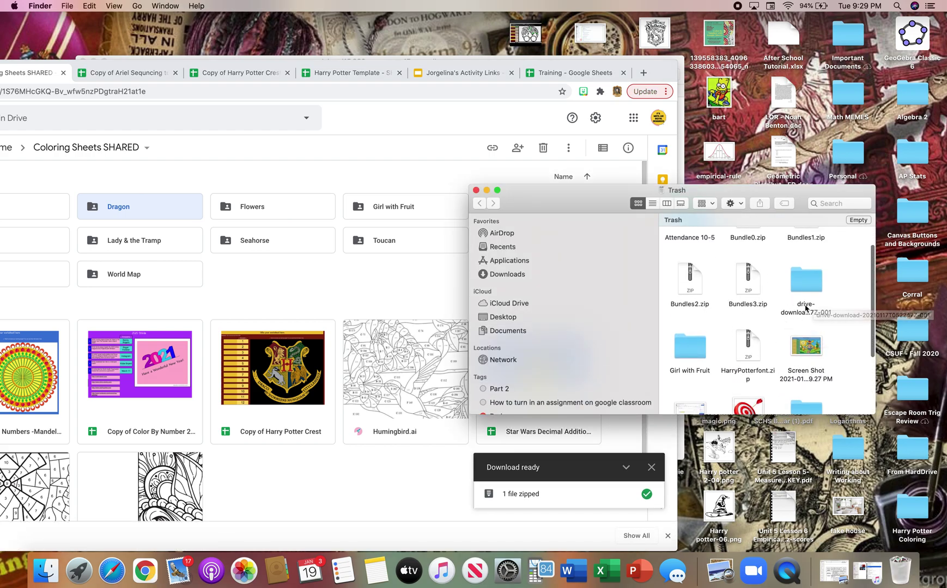
pyautogui.moveTo(805, 309); pyautogui.dragTo(751, 97)
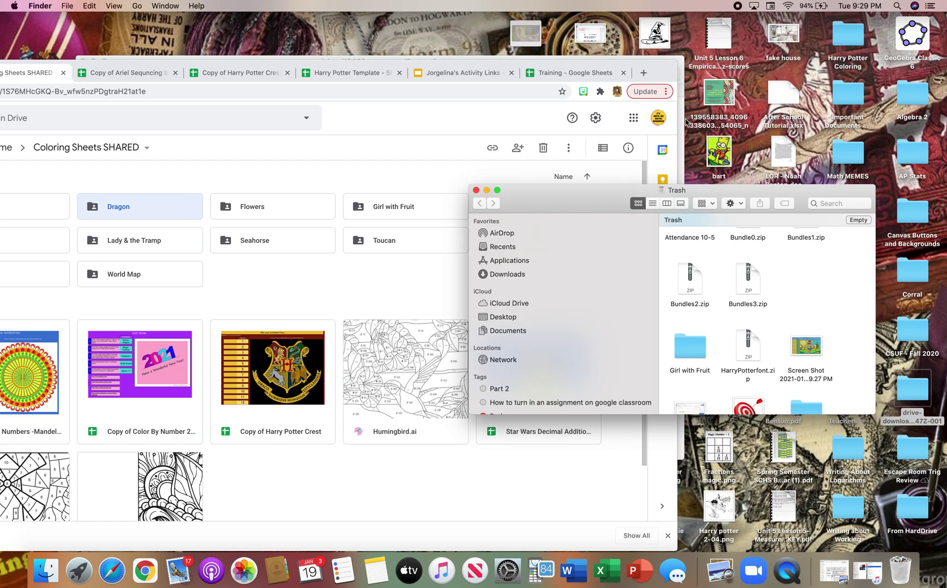
pyautogui.click(477, 190)
pyautogui.moveTo(662, 70); pyautogui.dragTo(873, 52)
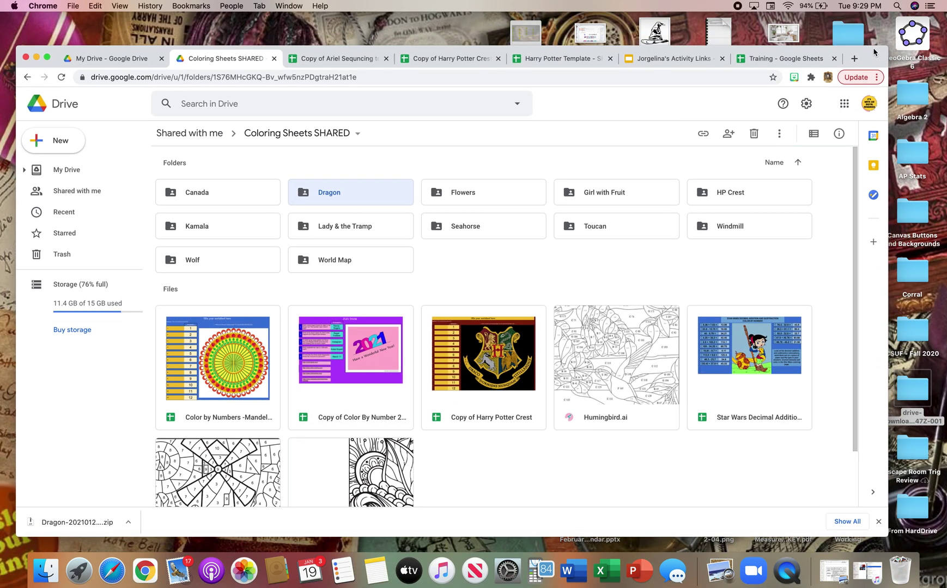
pyautogui.click(47, 57)
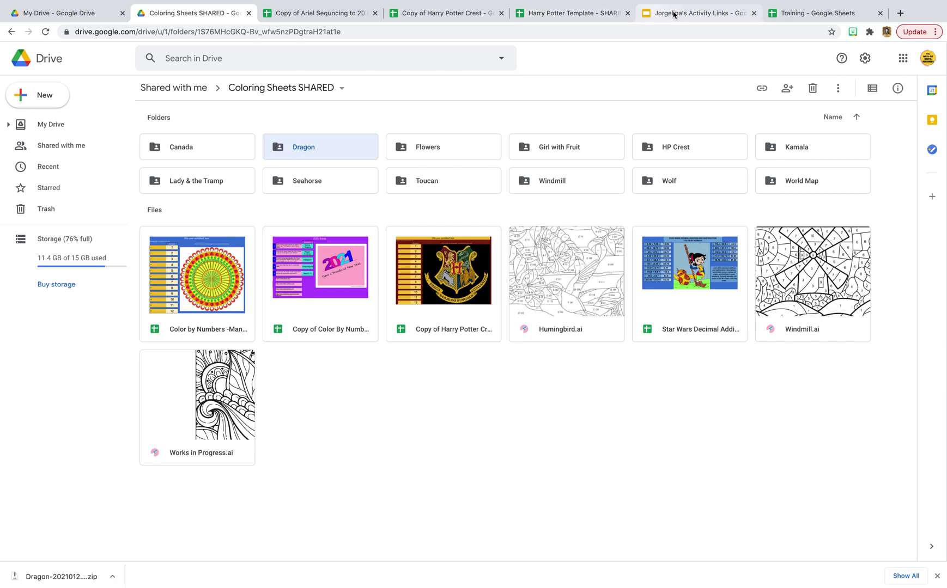
# Step: Return to the Training spreadsheet's Sheet2 and select picture cell L23
pyautogui.click(680, 17)
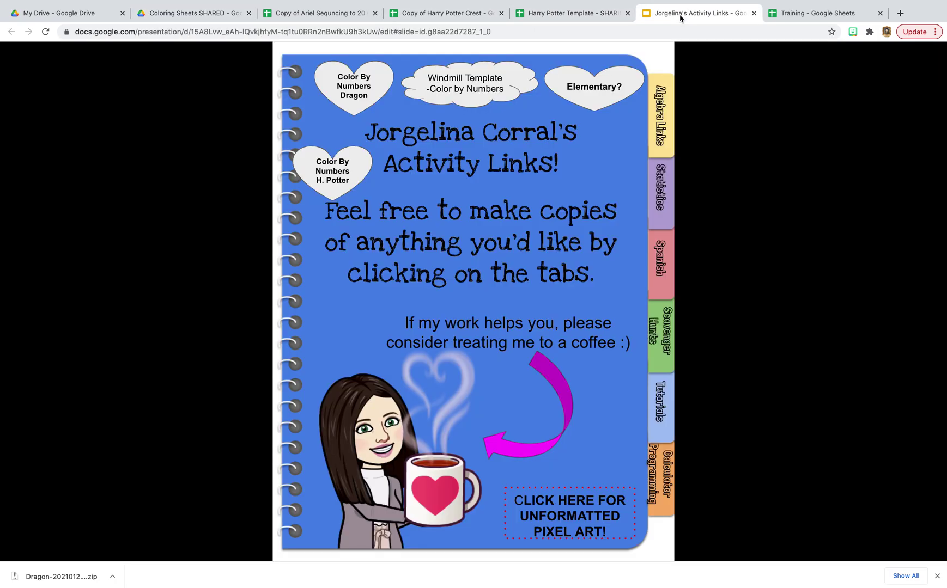
pyautogui.click(804, 11)
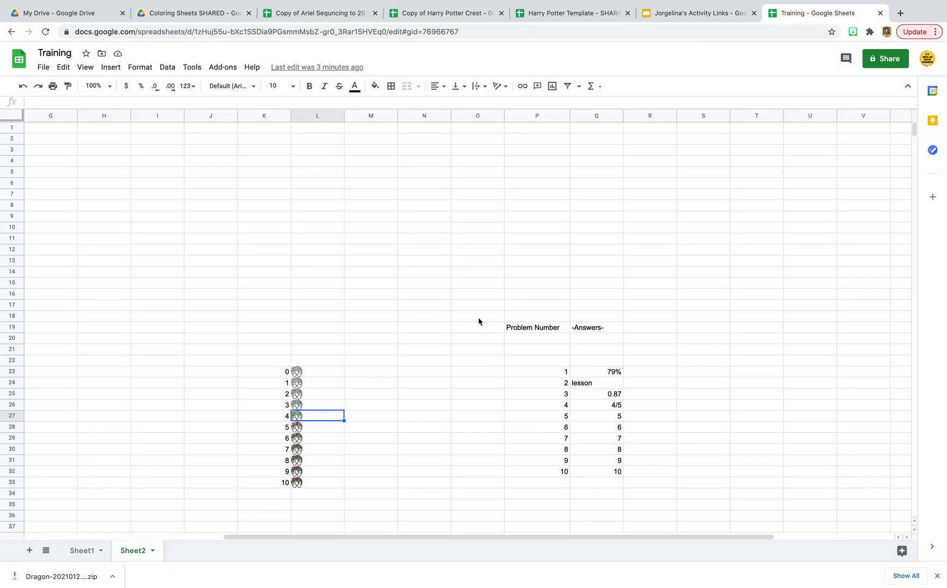
pyautogui.moveTo(244, 571)
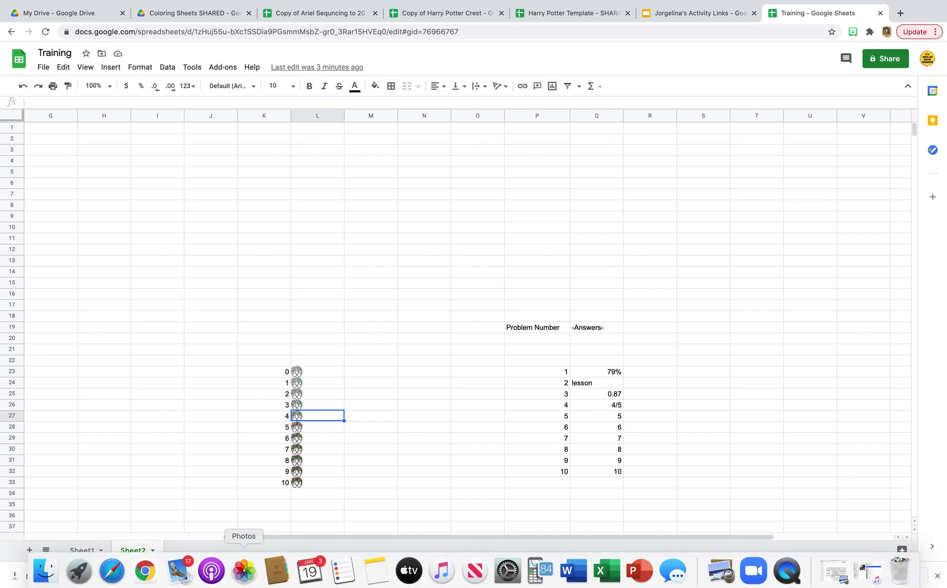
pyautogui.click(333, 372)
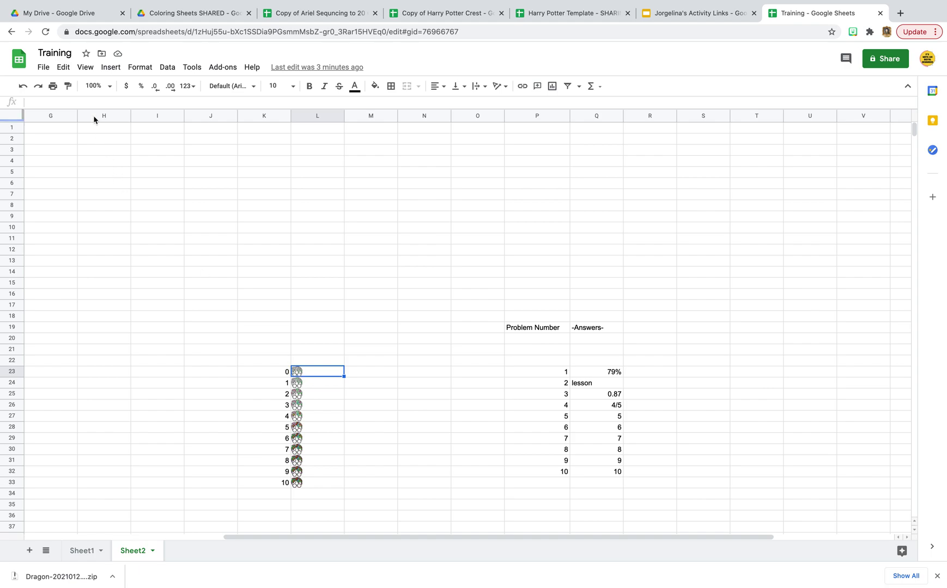
# Step: Insert Dragon Blank.jpg from drive-download as an in-cell image in L23
pyautogui.click(106, 71)
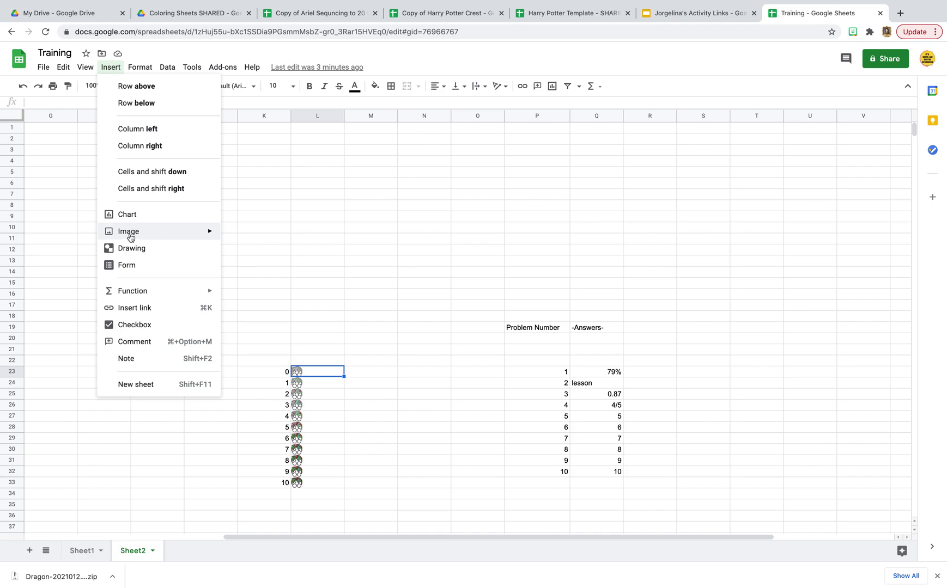
pyautogui.moveTo(130, 237)
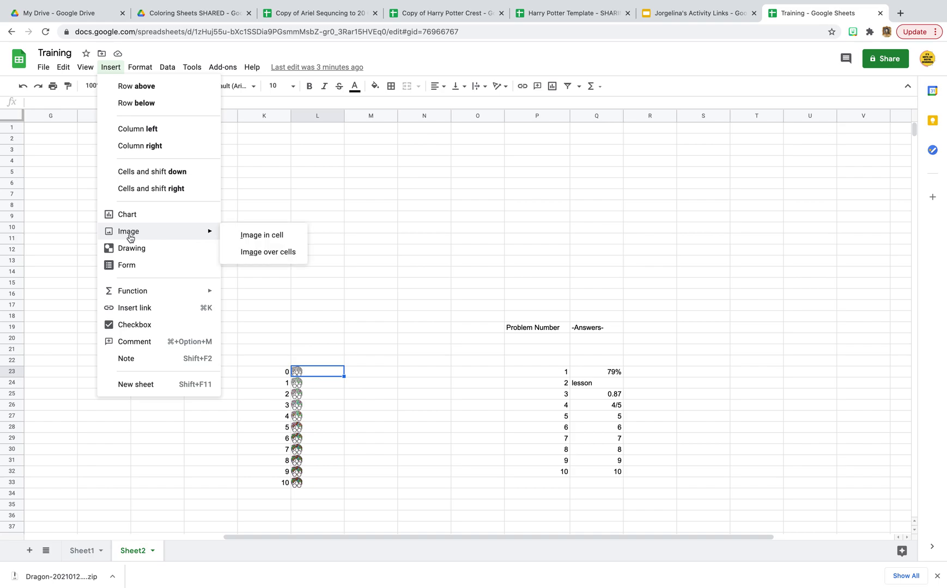
pyautogui.click(256, 235)
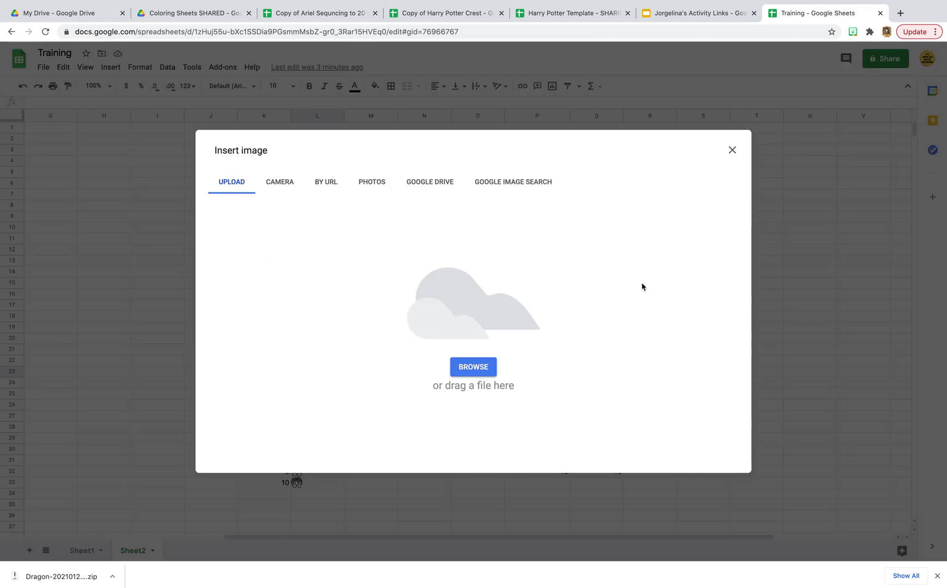
pyautogui.click(479, 375)
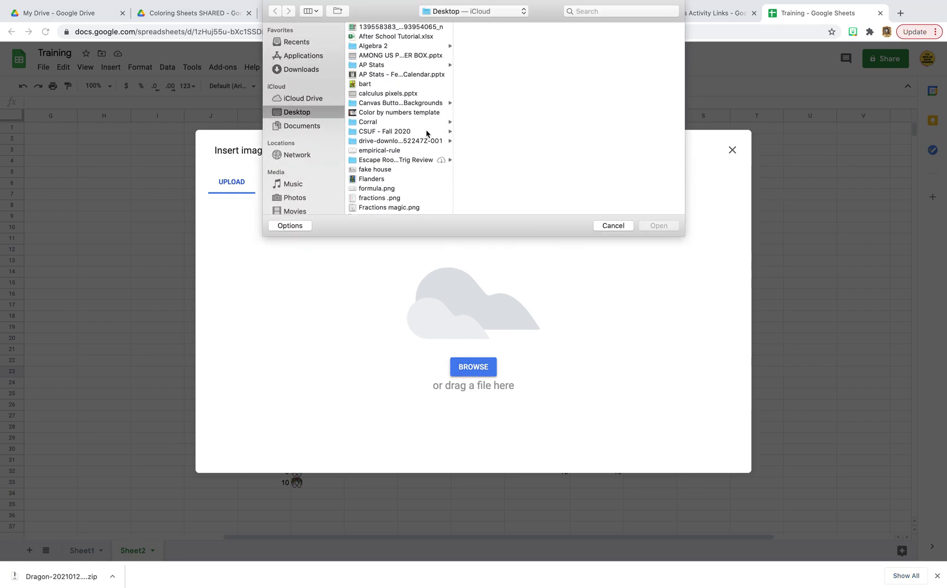
pyautogui.scroll(-8, 426, 133)
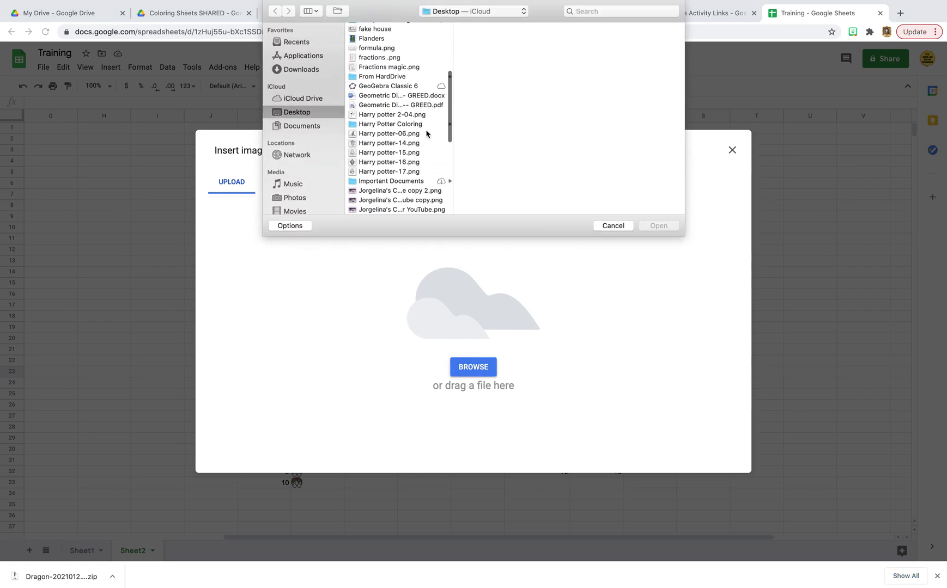
pyautogui.scroll(-12, 426, 134)
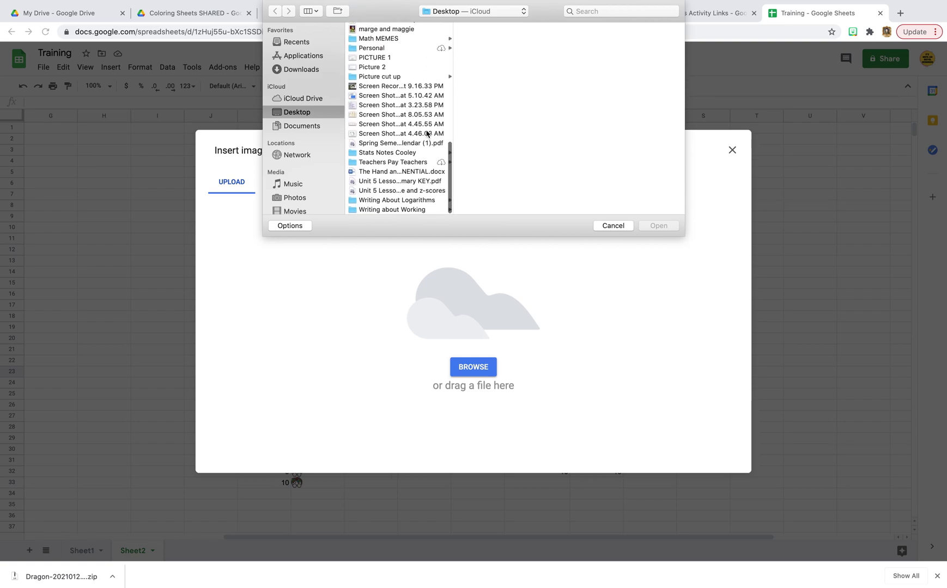
pyautogui.scroll(20, 418, 148)
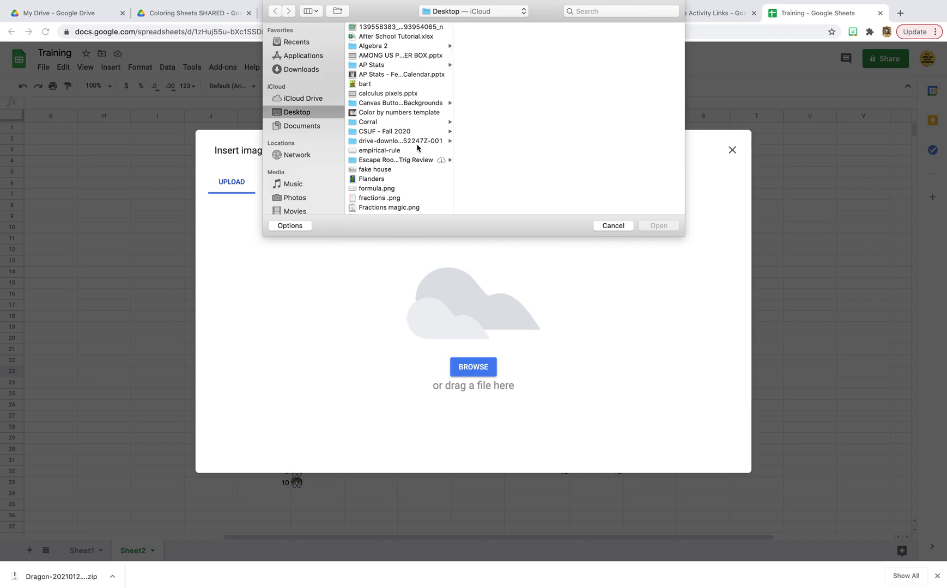
pyautogui.click(414, 142)
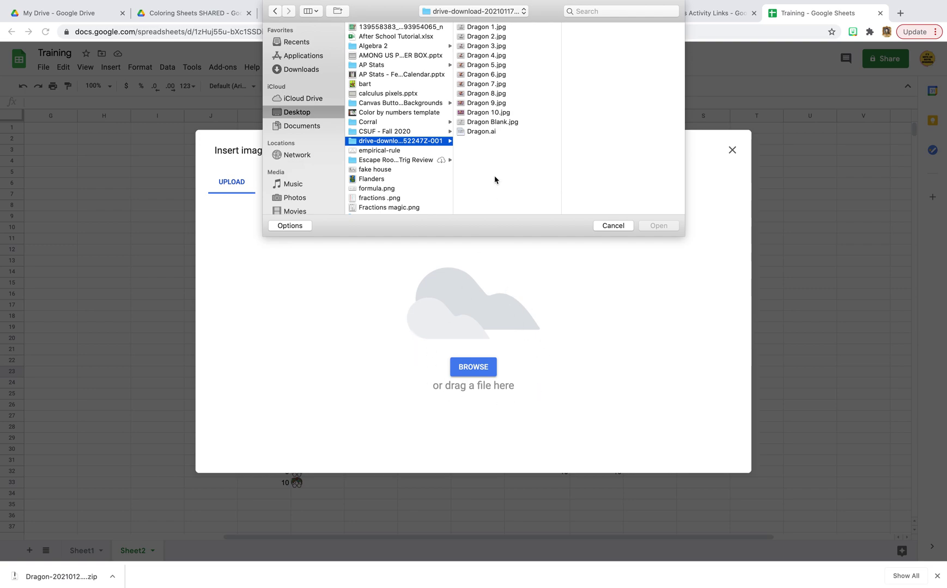
pyautogui.click(504, 122)
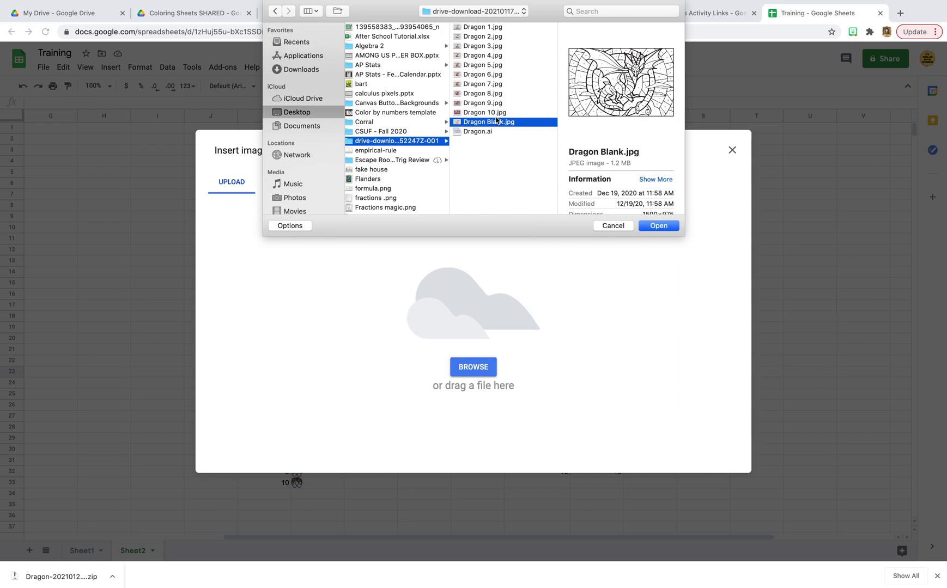
pyautogui.click(658, 225)
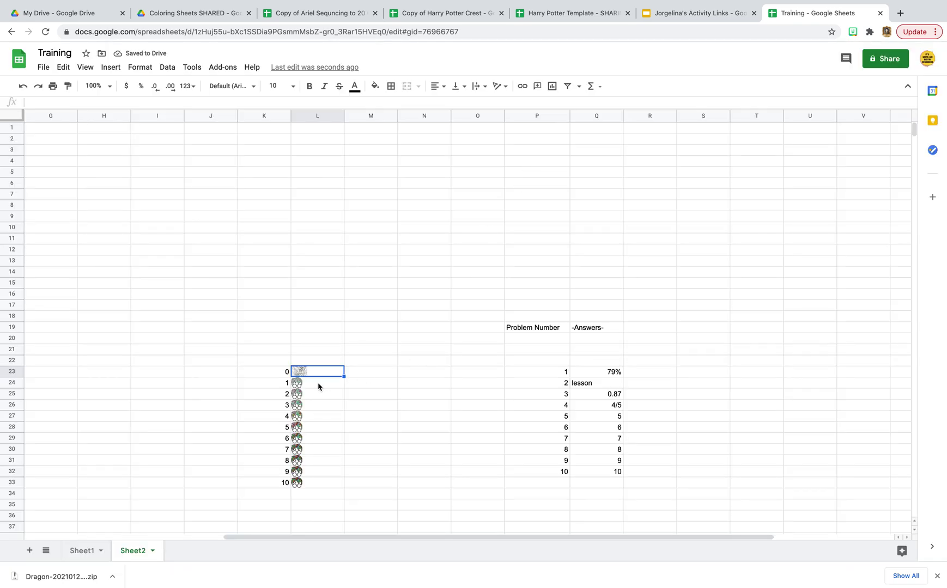
# Step: Insert Dragon 1.jpg as an in-cell image in L24
pyautogui.click(320, 386)
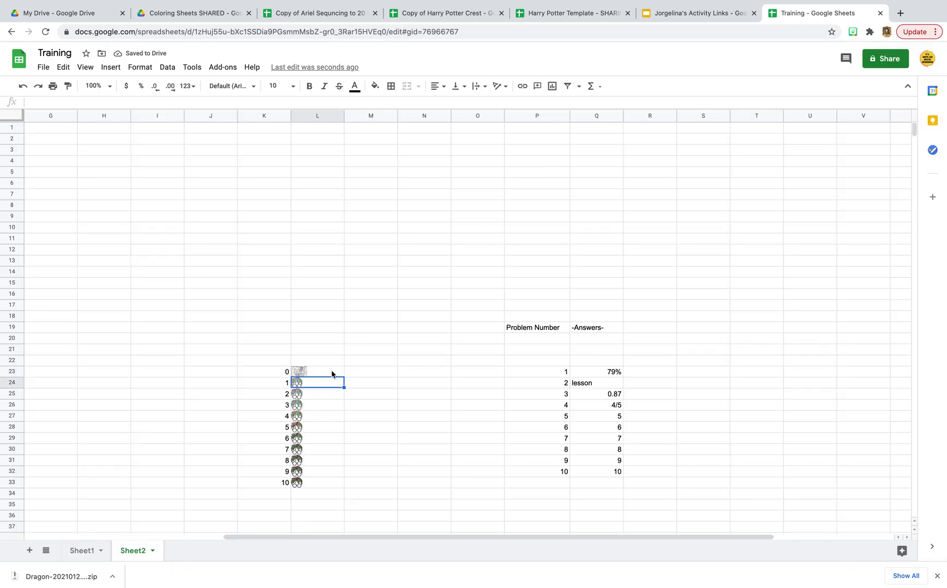
pyautogui.click(109, 68)
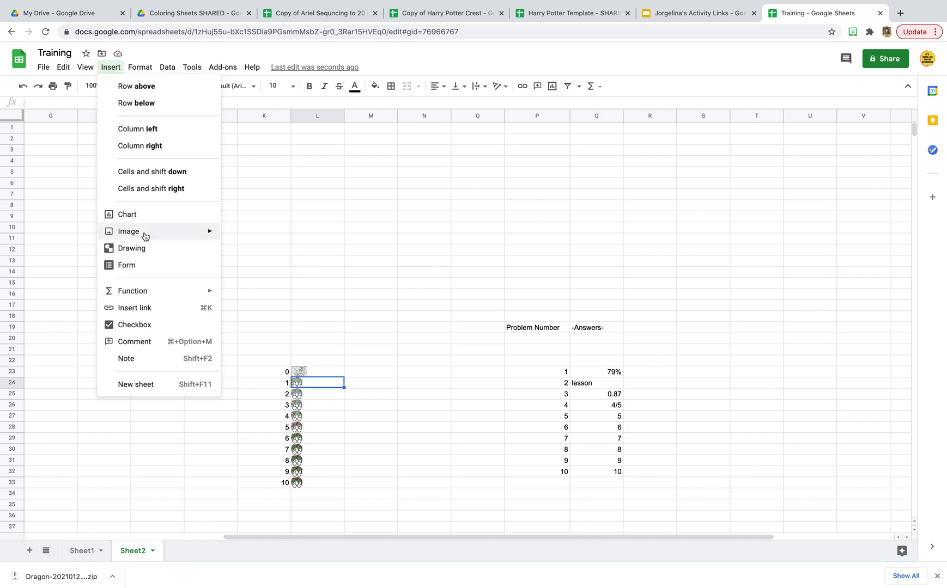
pyautogui.moveTo(175, 235)
pyautogui.click(254, 235)
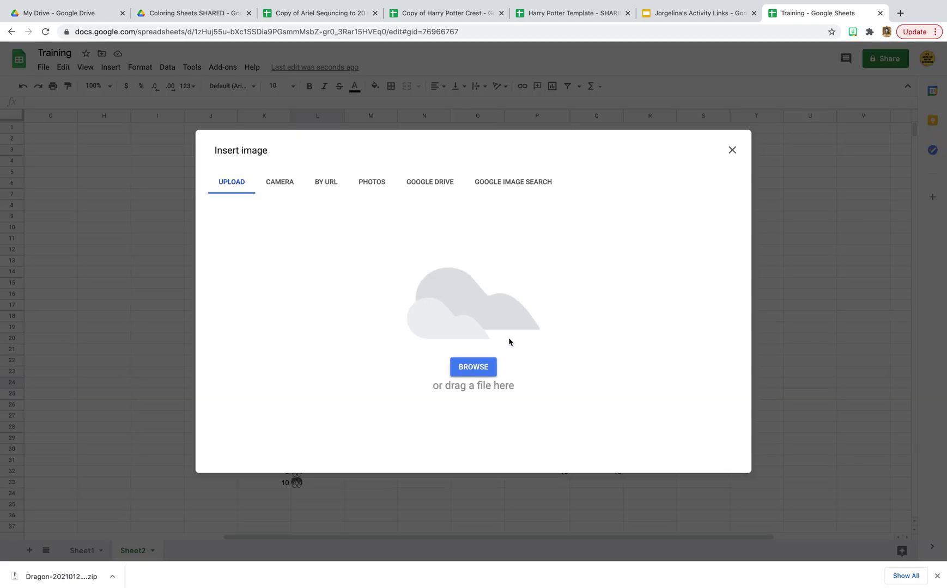
pyautogui.click(472, 367)
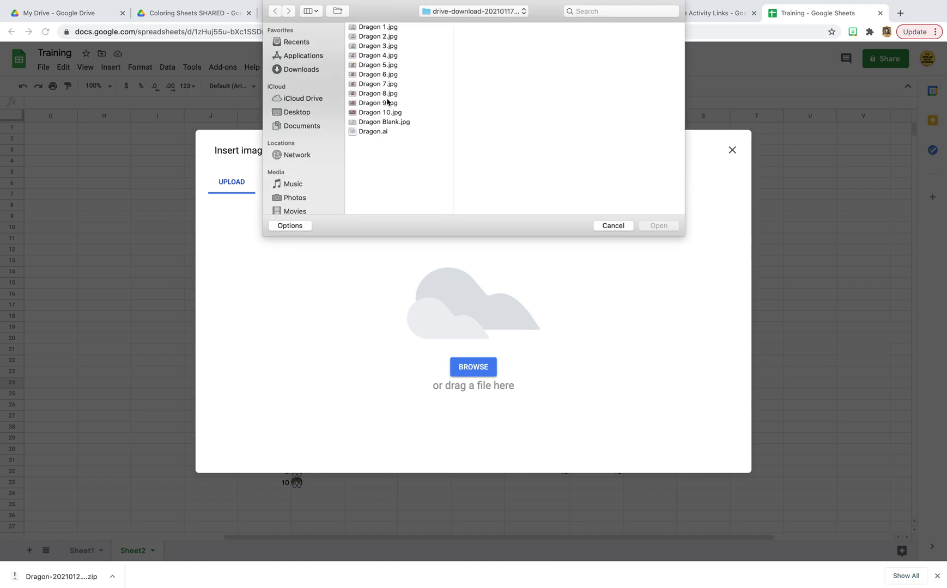
pyautogui.click(383, 28)
pyautogui.click(659, 226)
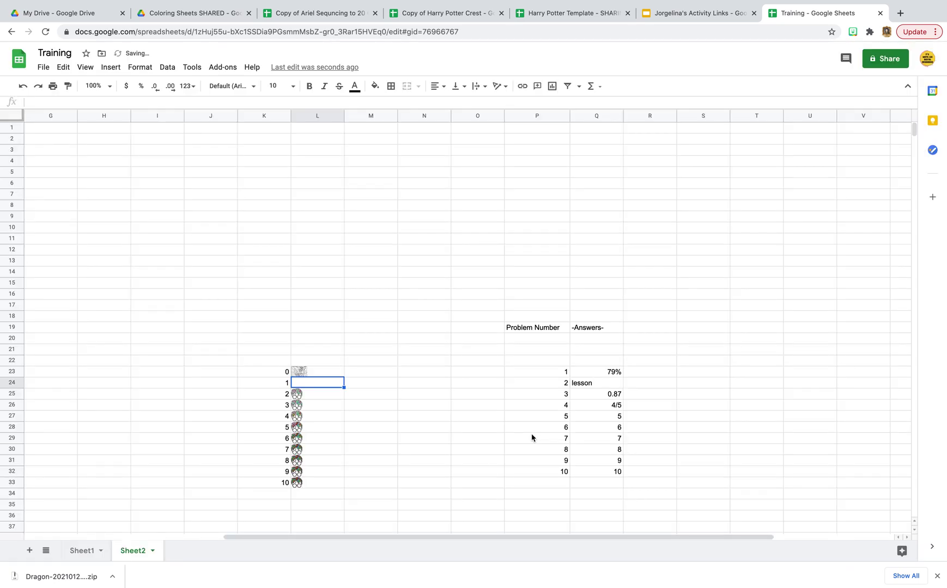
# Step: Insert Dragon 2.jpg as an in-cell image in L25
pyautogui.click(315, 397)
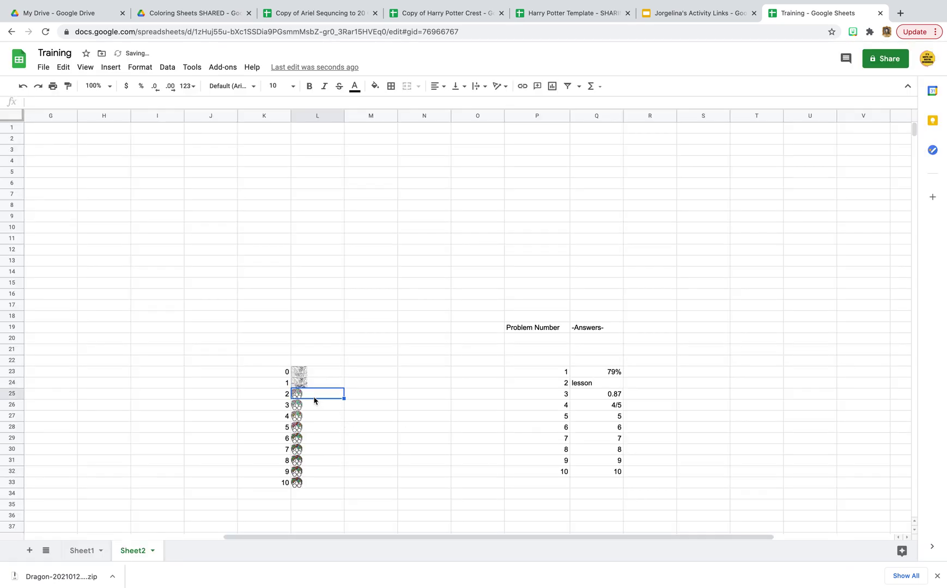
pyautogui.click(112, 69)
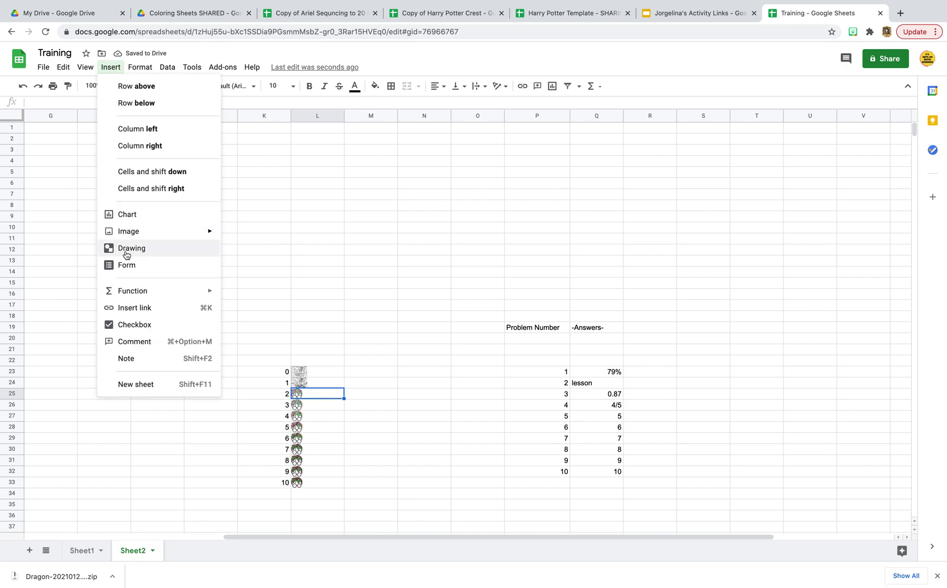
pyautogui.moveTo(128, 232)
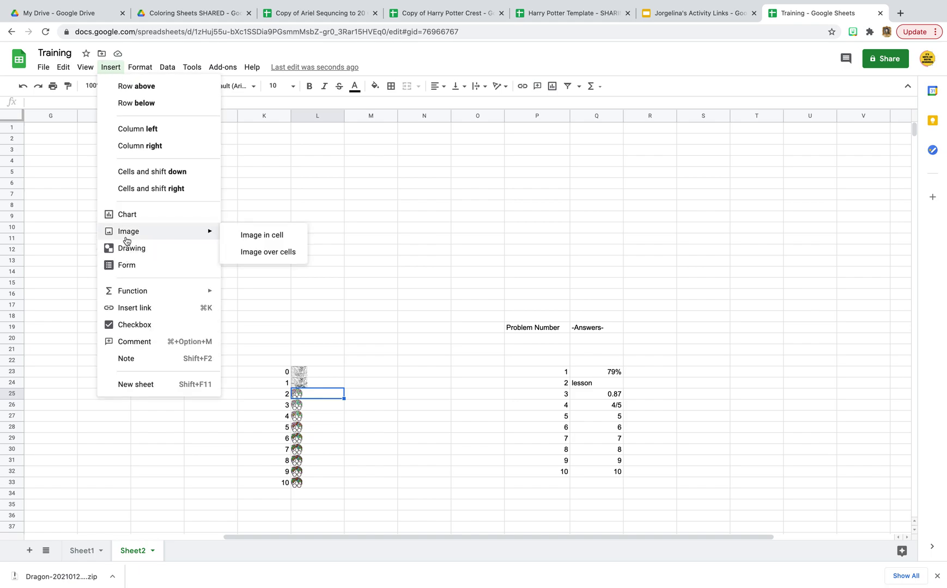
pyautogui.click(248, 234)
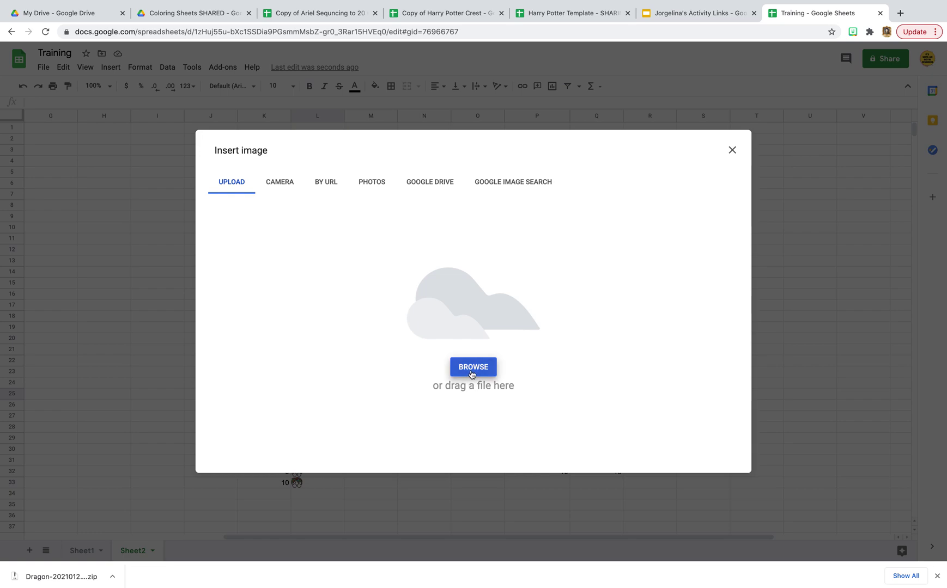
pyautogui.click(472, 374)
pyautogui.click(381, 37)
pyautogui.click(659, 226)
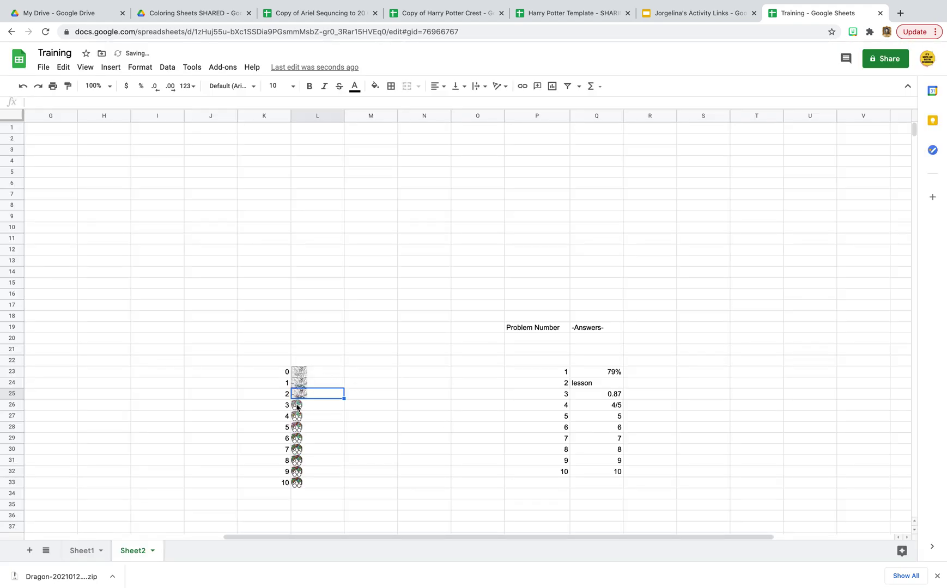
pyautogui.click(301, 406)
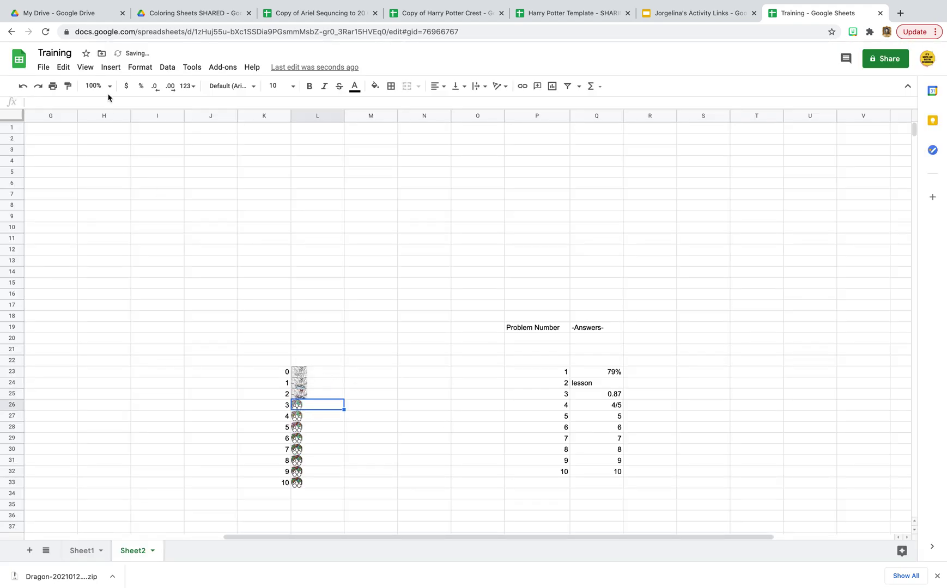
# Step: Insert Dragon 3.jpg as an in-cell image in L26
pyautogui.click(110, 67)
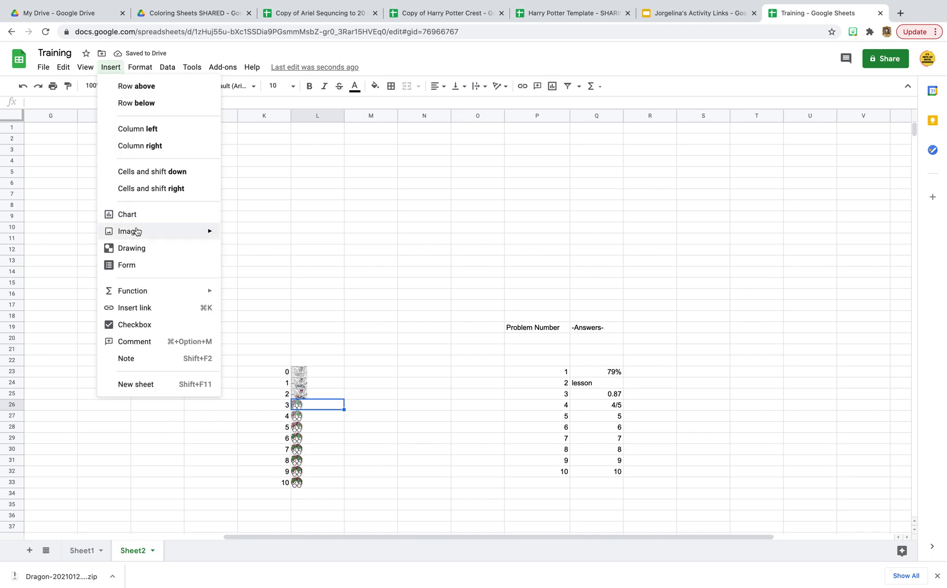
pyautogui.moveTo(136, 234)
pyautogui.click(259, 235)
pyautogui.click(473, 367)
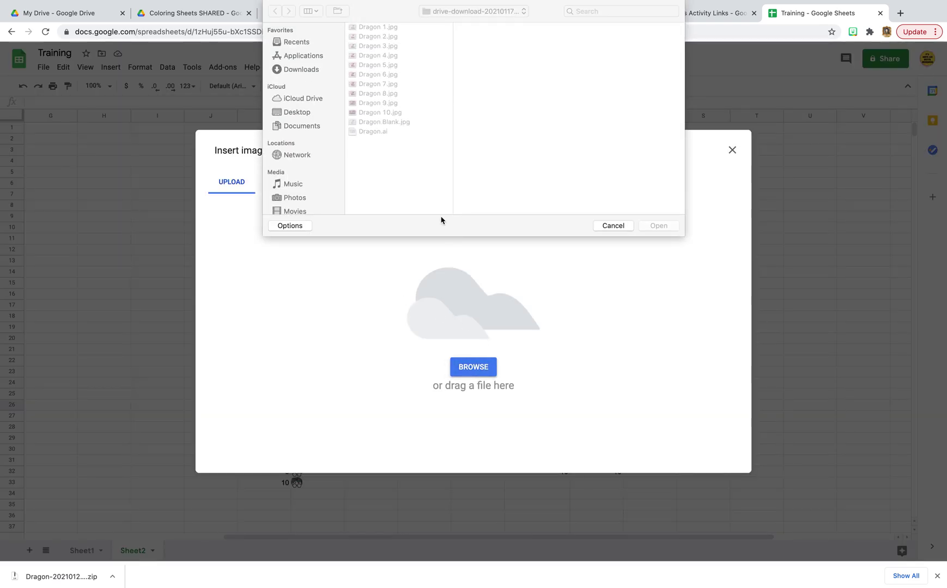
pyautogui.click(386, 48)
pyautogui.click(648, 225)
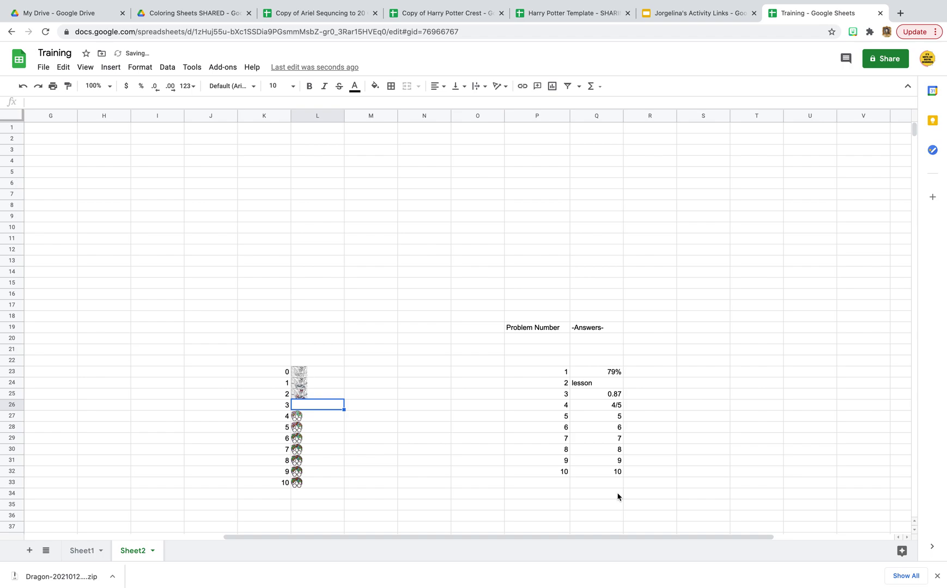
# Step: Insert Dragon 4.jpg as an in-cell image in L27, then go to Sheet1
pyautogui.click(337, 420)
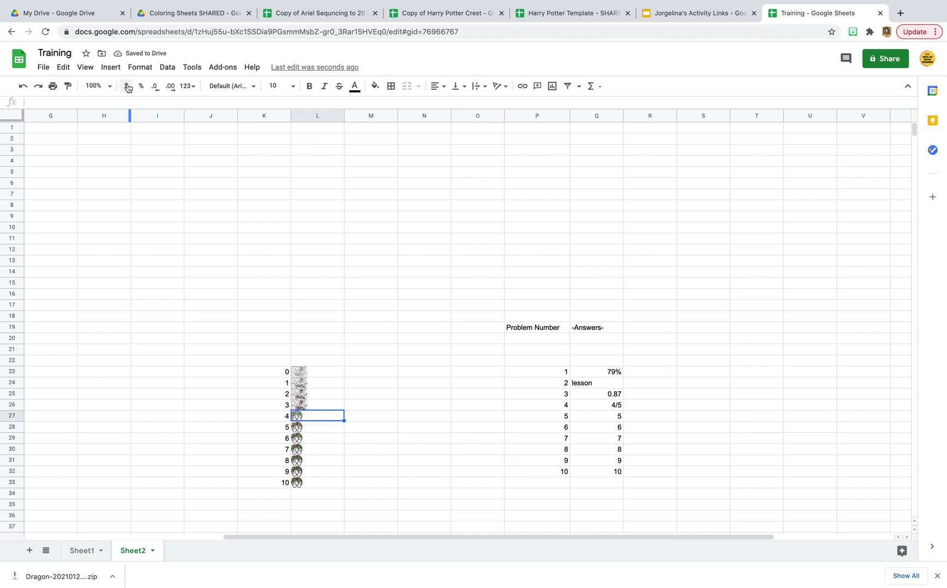
pyautogui.click(111, 67)
pyautogui.moveTo(172, 233)
pyautogui.click(267, 234)
pyautogui.click(467, 366)
pyautogui.click(381, 55)
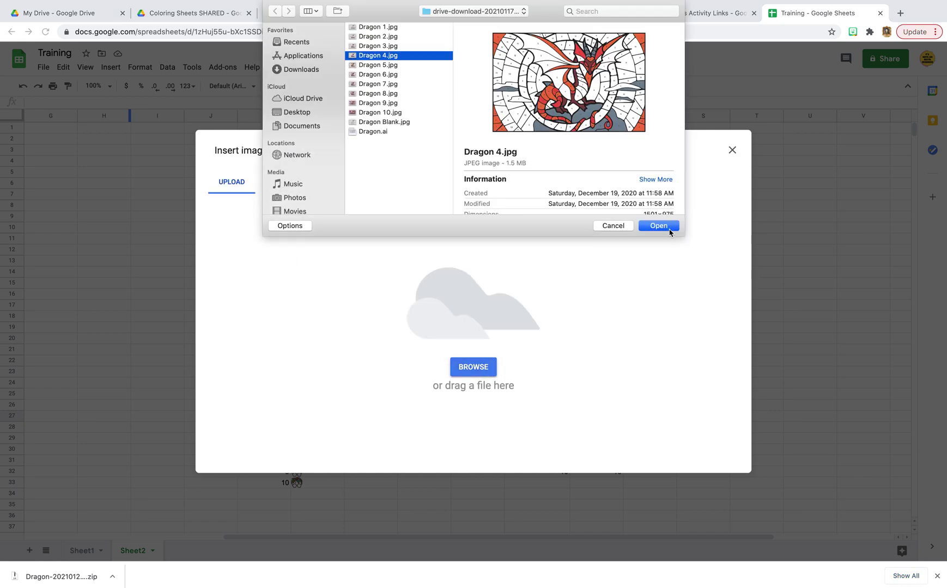
pyautogui.click(670, 228)
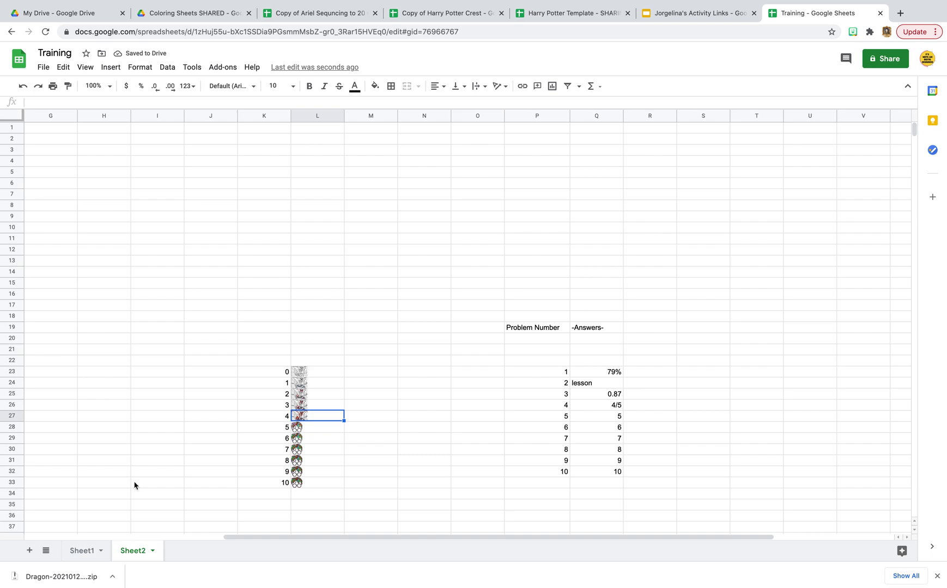
pyautogui.click(80, 551)
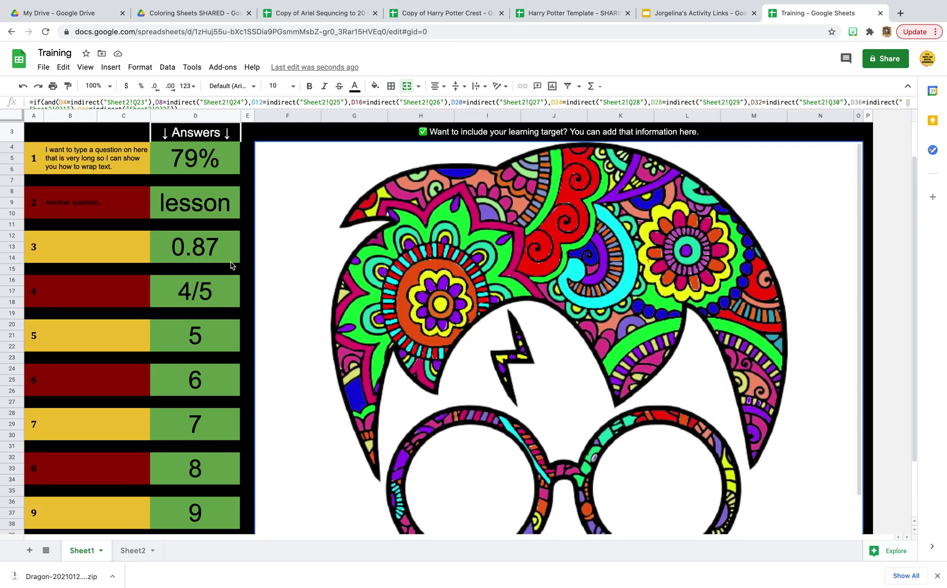
# Step: Delete answers 10 through 5, from D40 upward, then select the first answer, 79%
pyautogui.scroll(-3, 201, 372)
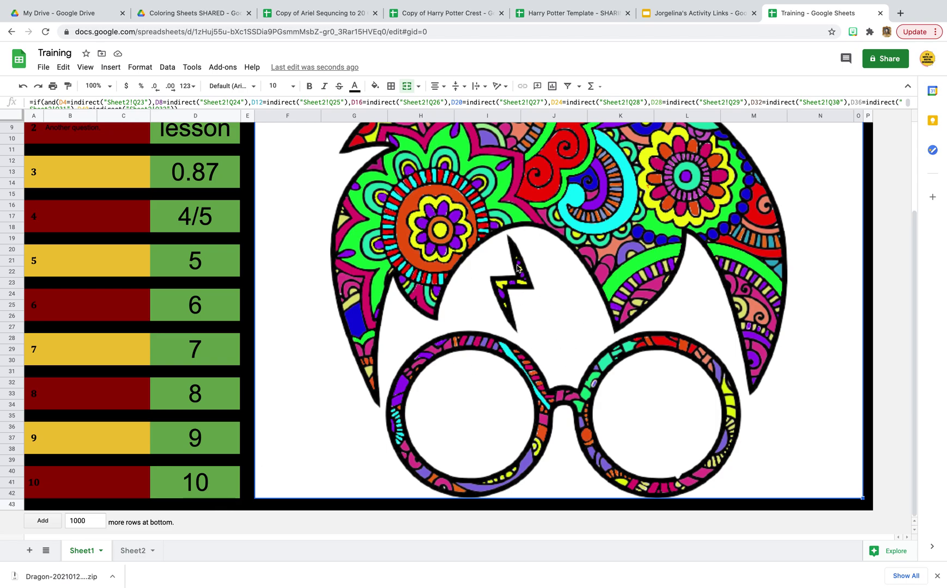
pyautogui.click(207, 487)
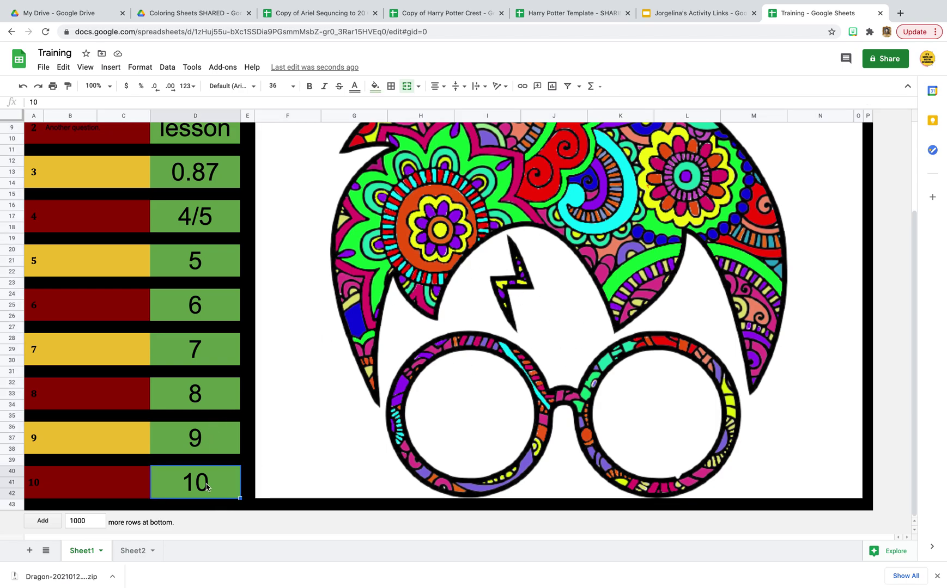
pyautogui.press('Delete')
pyautogui.press('Up')
pyautogui.press('Up')
pyautogui.press('Delete')
pyautogui.press('Up')
pyautogui.press('Up')
pyautogui.press('Delete')
pyautogui.press('Up')
pyautogui.press('Up')
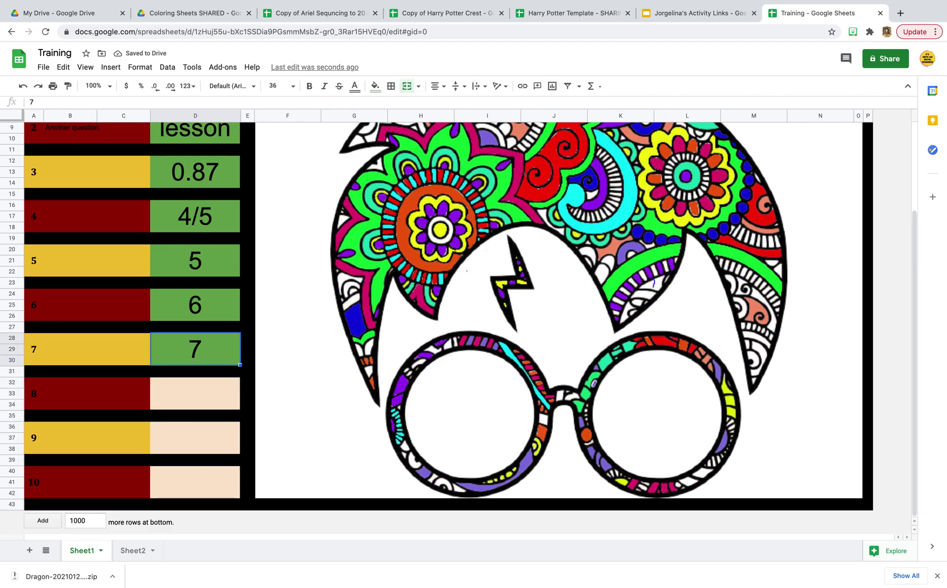
pyautogui.press('Delete')
pyautogui.press('Up')
pyautogui.press('Up')
pyautogui.press('Delete')
pyautogui.press('Up')
pyautogui.press('Up')
pyautogui.press('Delete')
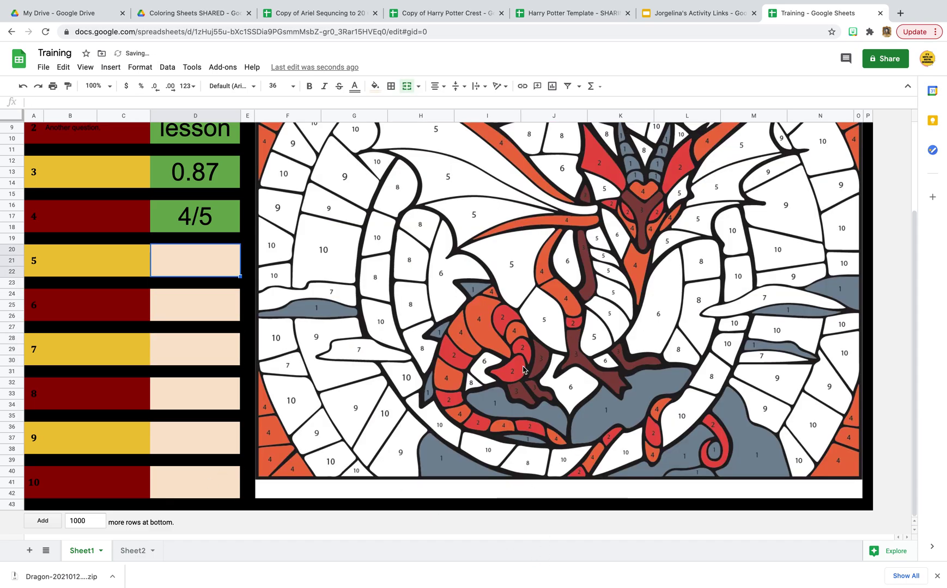
pyautogui.scroll(5, 523, 369)
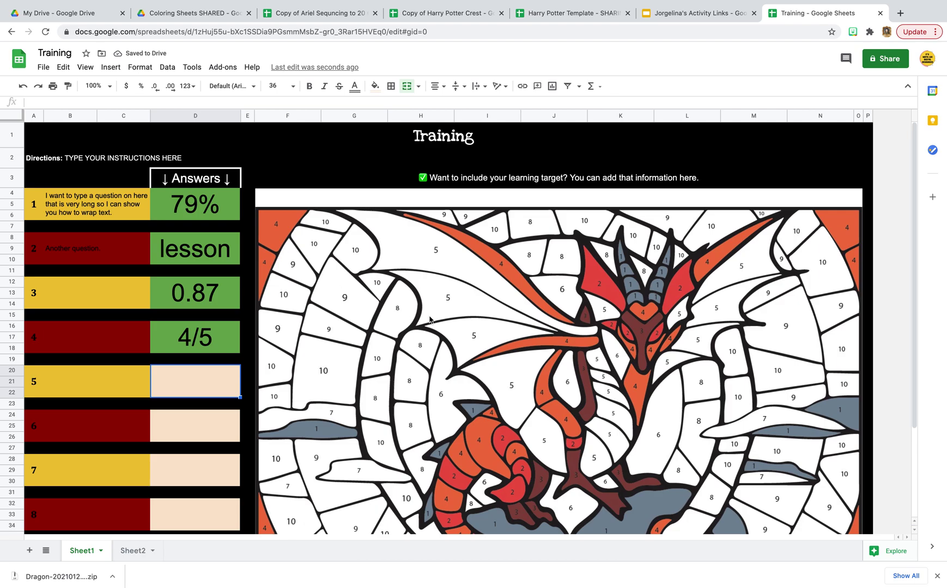
pyautogui.click(200, 220)
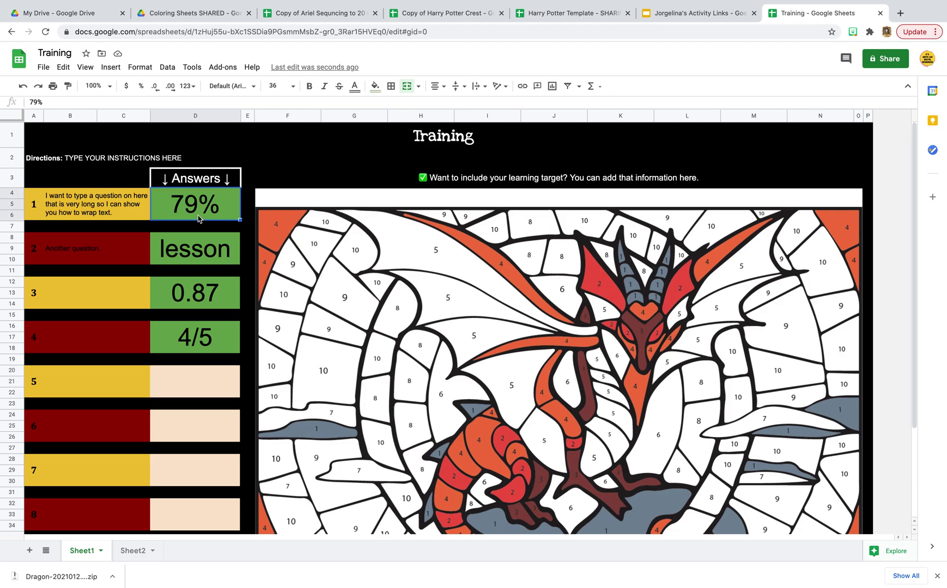
# Step: Change Sheet2's Q23 answer from 79% to 'and' and test it in Sheet1's D4
pyautogui.click(131, 550)
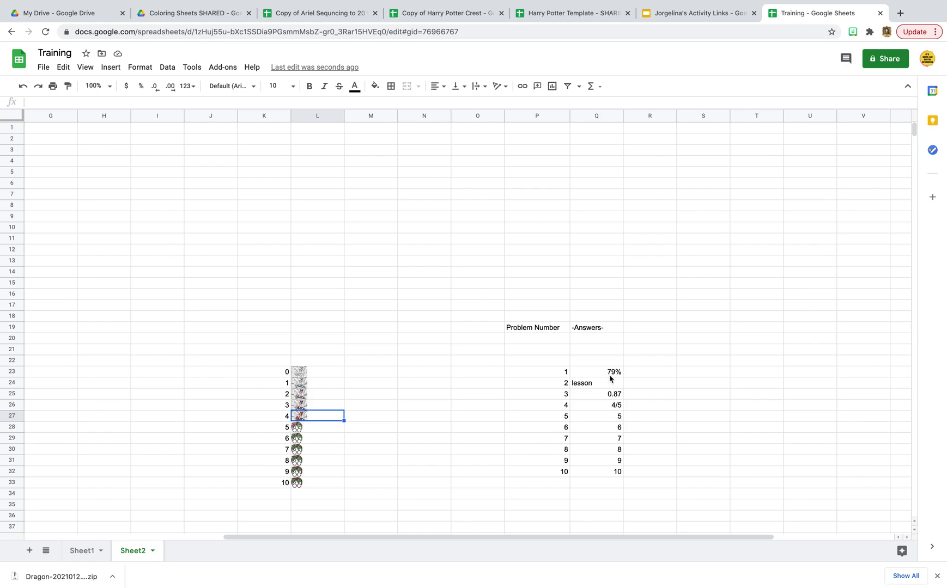
pyautogui.moveTo(554, 372); pyautogui.dragTo(560, 469)
pyautogui.moveTo(599, 373); pyautogui.dragTo(605, 471)
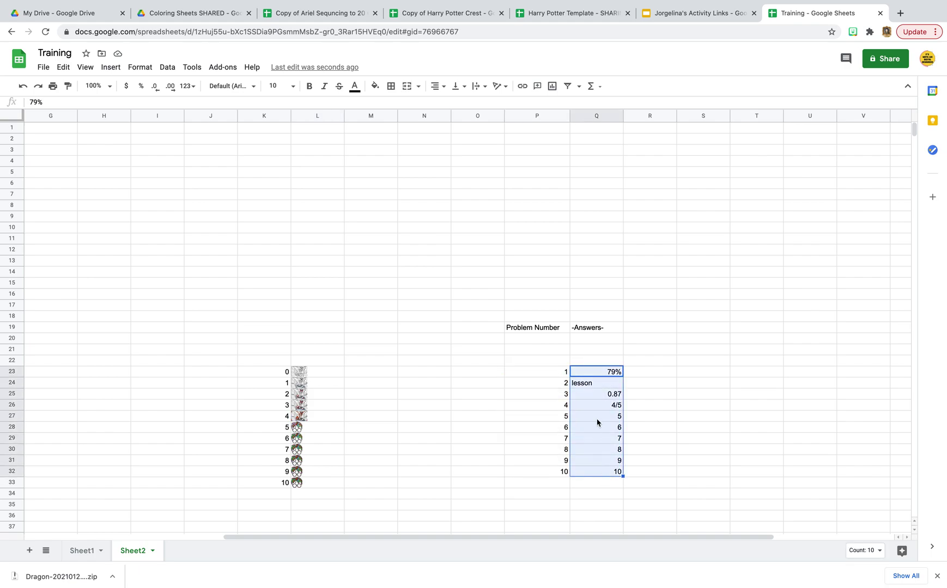
pyautogui.click(613, 373)
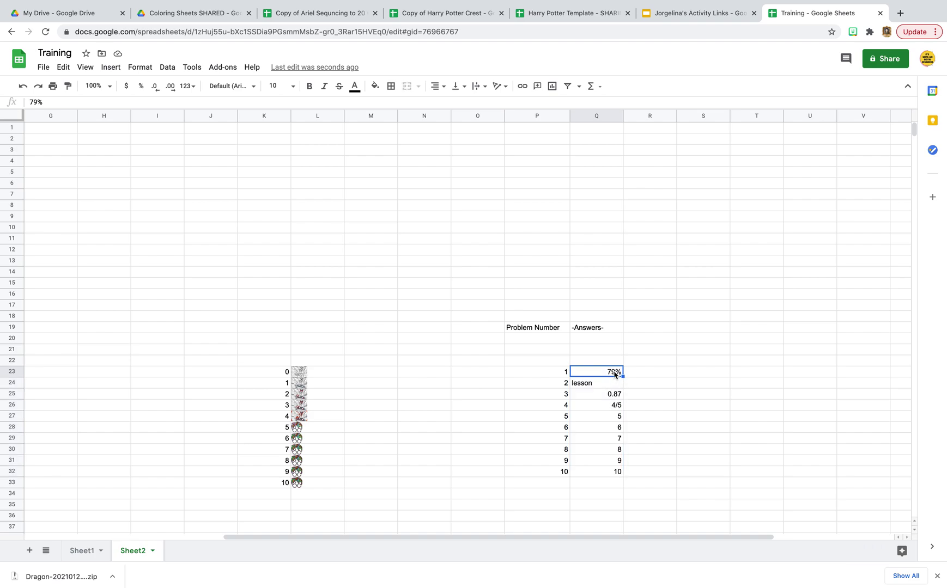
pyautogui.doubleClick(614, 373)
pyautogui.press('super+a')
pyautogui.write('a')
pyautogui.press('Return')
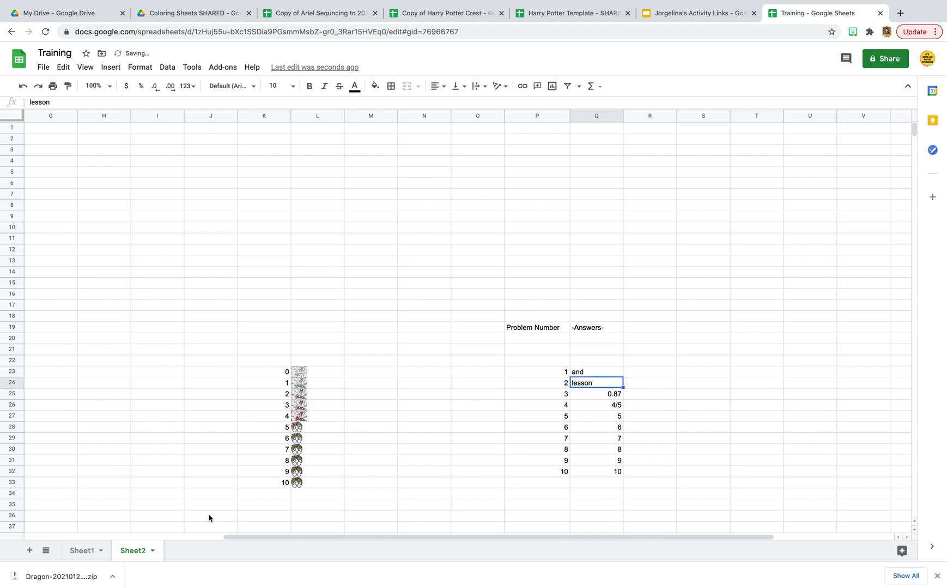
pyautogui.click(64, 553)
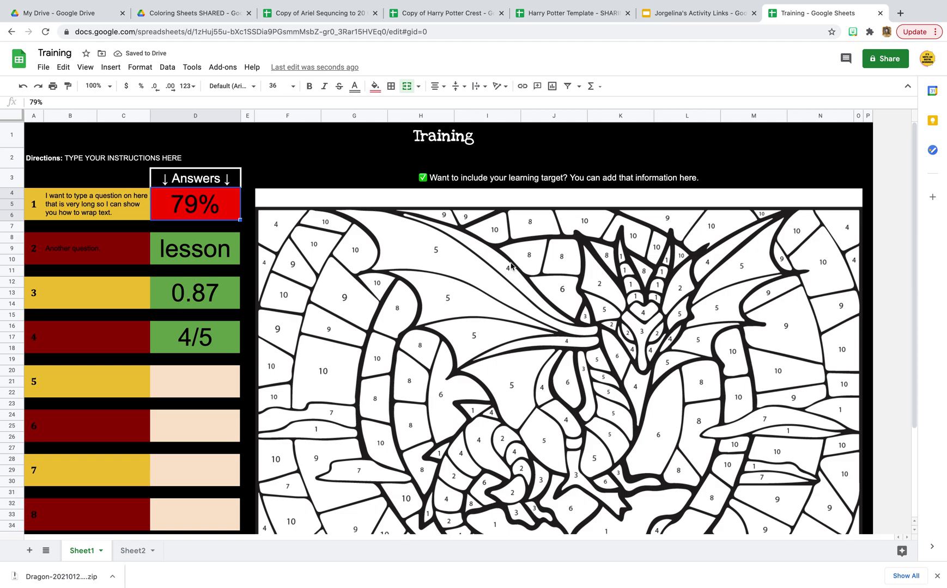
pyautogui.write('and')
pyautogui.click(231, 364)
# Step: Clear Sheet1's answers 4/5, 0.87, lesson and 'and', then return to Sheet2
pyautogui.scroll(-1, 632, 393)
pyautogui.click(186, 314)
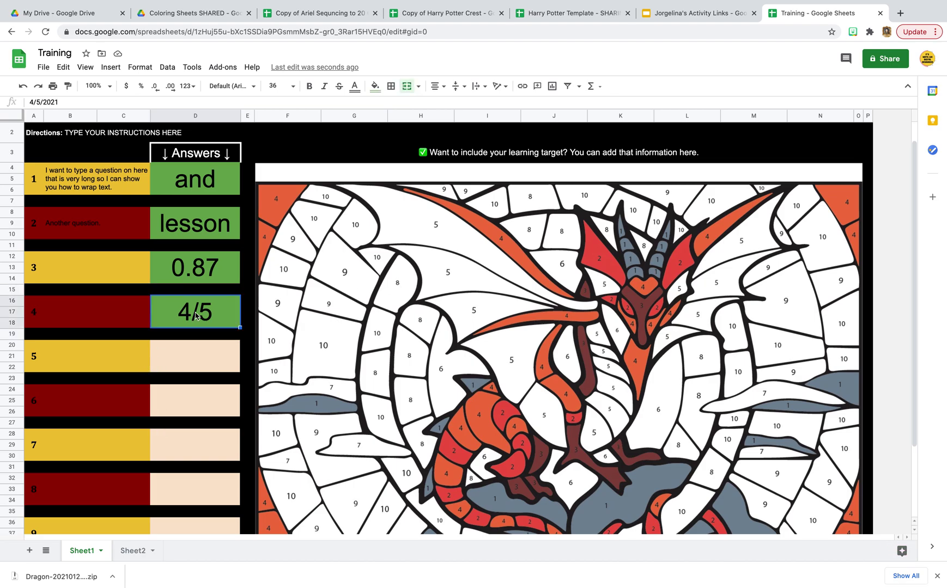
pyautogui.press('BackSpace')
pyautogui.press('Up')
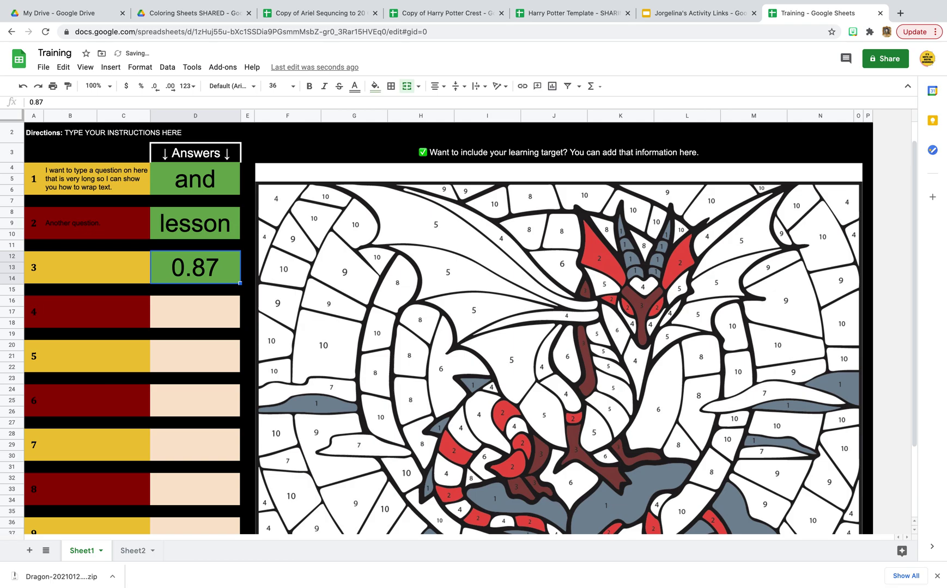
pyautogui.press('BackSpace')
pyautogui.press('Up')
pyautogui.press('BackSpace')
pyautogui.press('Up')
pyautogui.press('Up')
pyautogui.press('BackSpace')
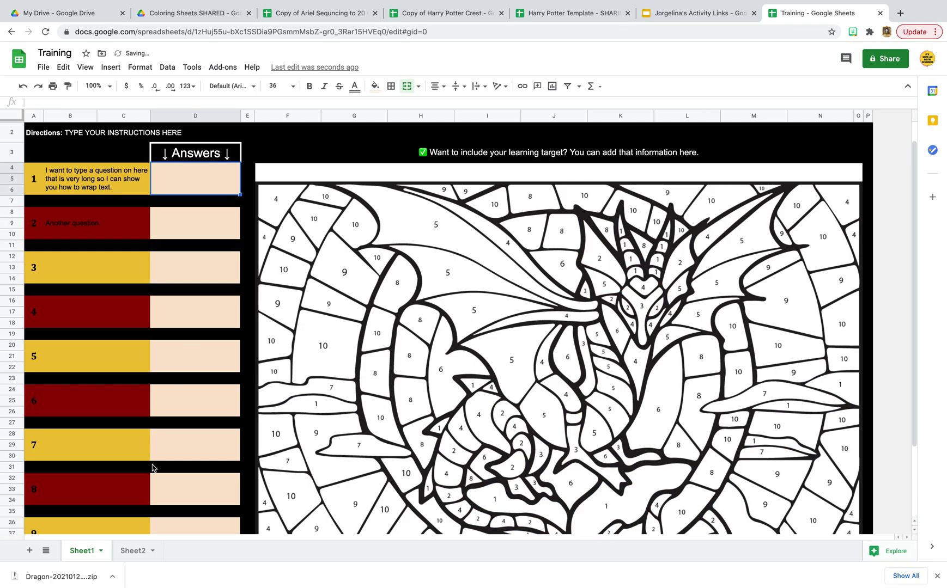
pyautogui.click(131, 551)
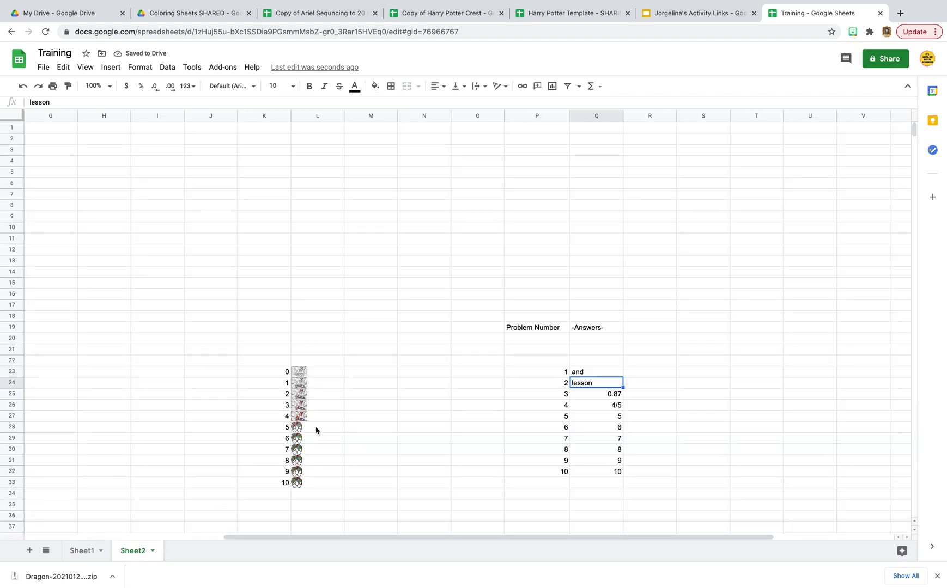
pyautogui.click(316, 431)
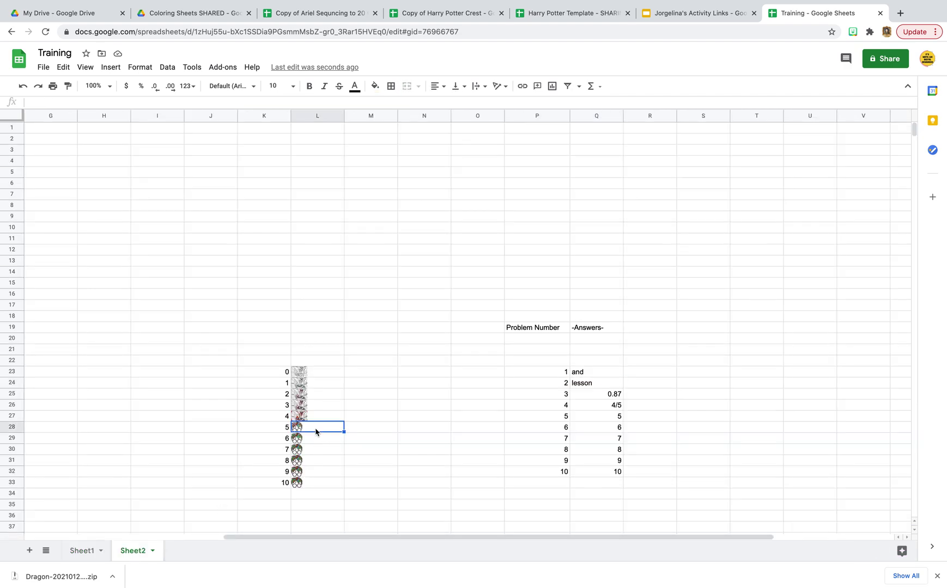
# Step: Insert Dragon 5.jpg as an in-cell image in the step-5 picture cell L28
pyautogui.click(104, 70)
pyautogui.moveTo(141, 240)
pyautogui.click(255, 236)
pyautogui.click(473, 366)
pyautogui.click(390, 65)
pyautogui.click(659, 226)
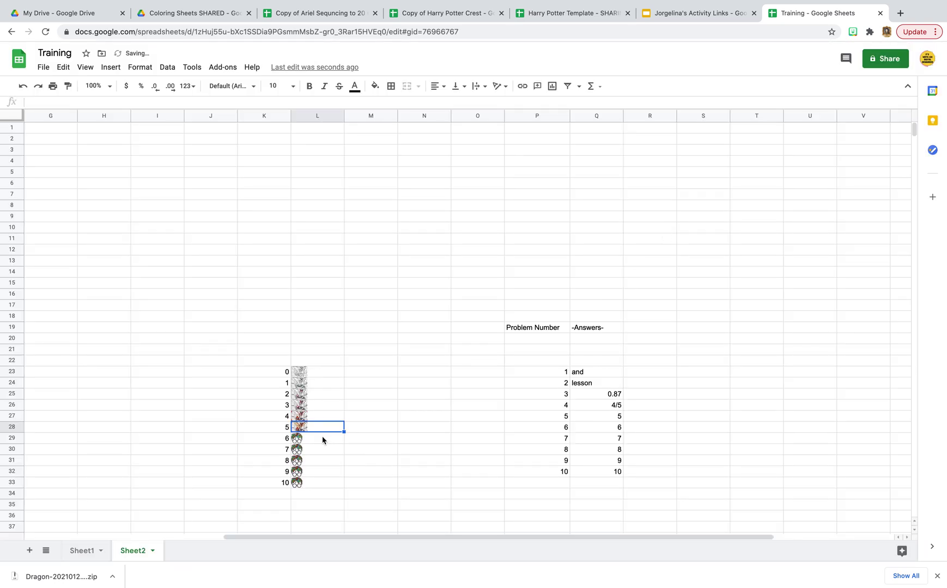
# Step: Insert Dragon 6.jpg as an in-cell image in the step-6 picture cell L29
pyautogui.click(323, 439)
pyautogui.click(111, 67)
pyautogui.moveTo(164, 231)
pyautogui.click(264, 238)
pyautogui.click(455, 378)
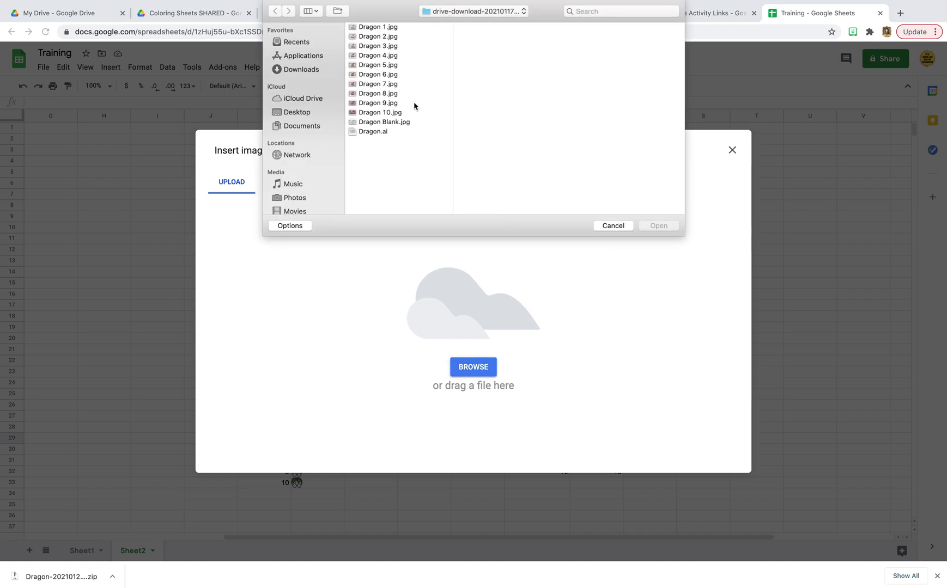
pyautogui.click(392, 75)
pyautogui.click(658, 226)
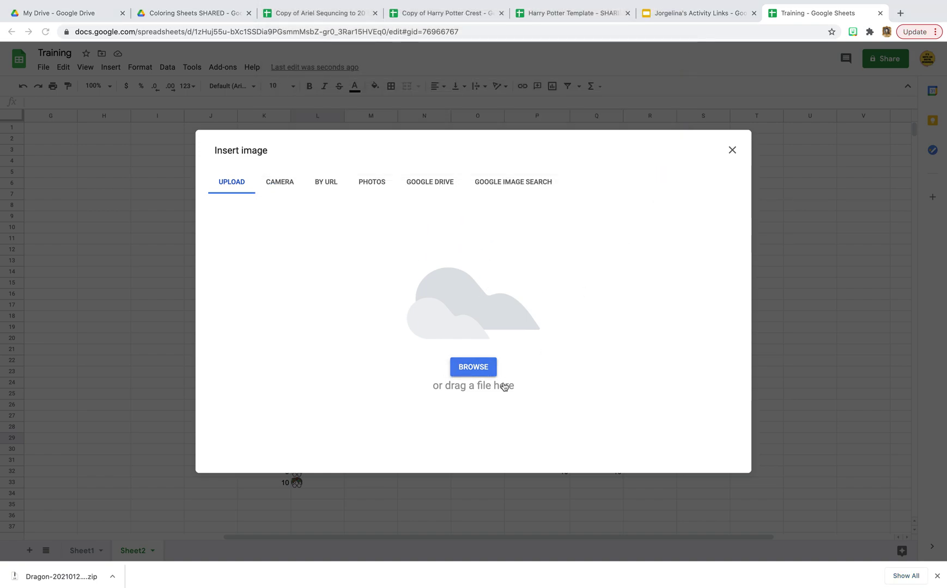